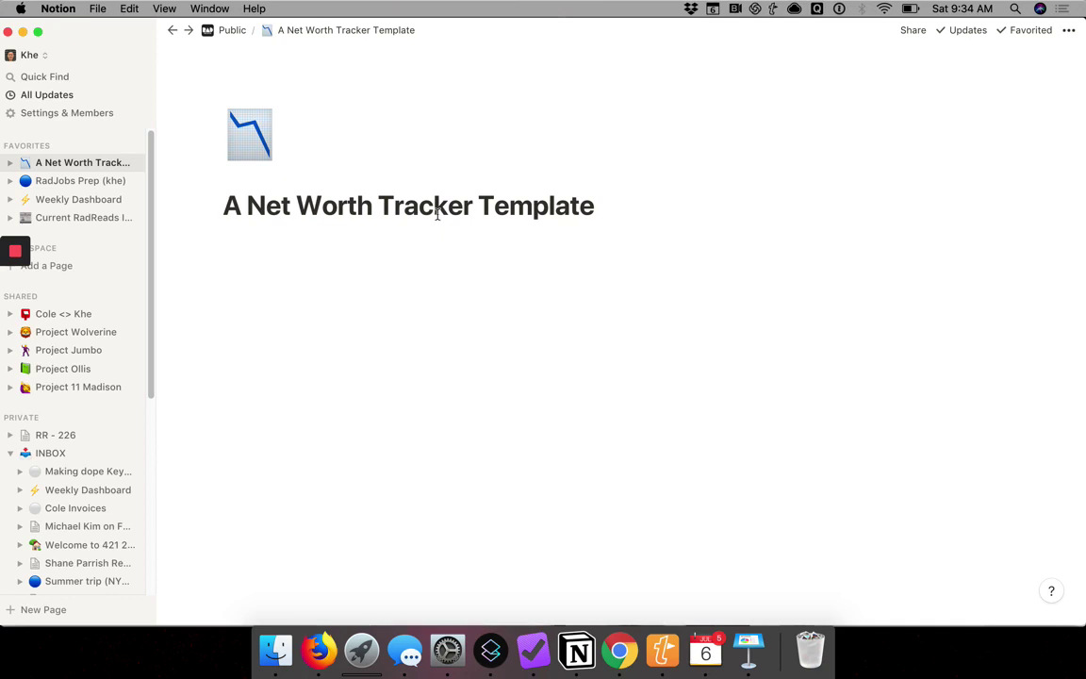
# Step: Insert a full-page table database titled 'Net Worth Tracker' below the template's title
pyautogui.click(273, 263)
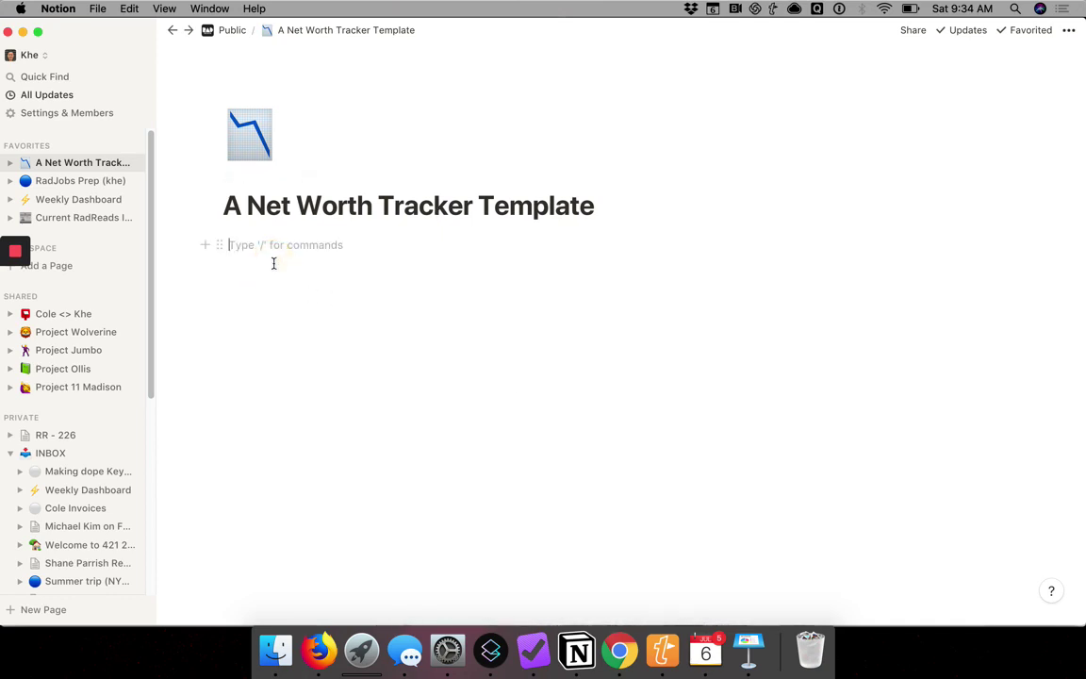
pyautogui.click(206, 247)
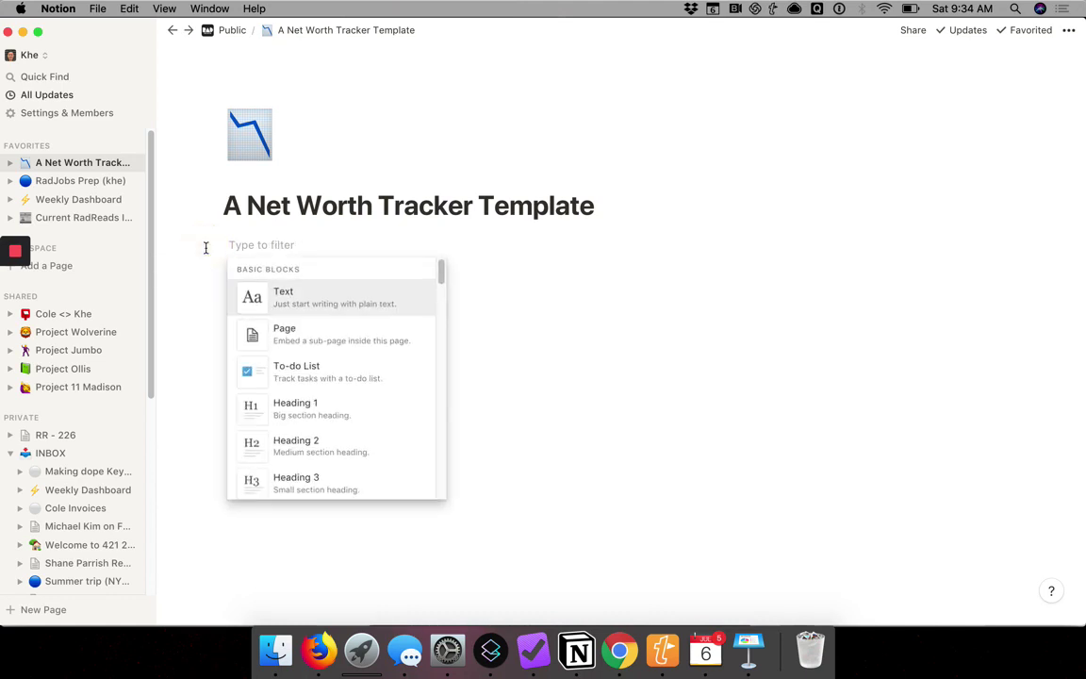
pyautogui.write('table')
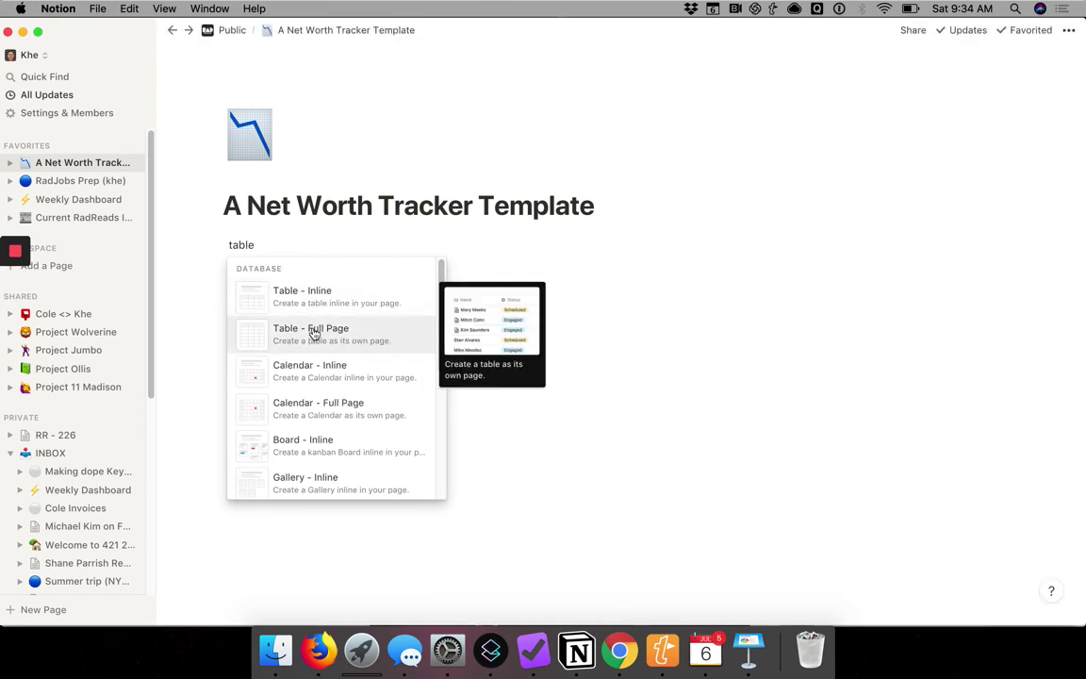
pyautogui.click(314, 334)
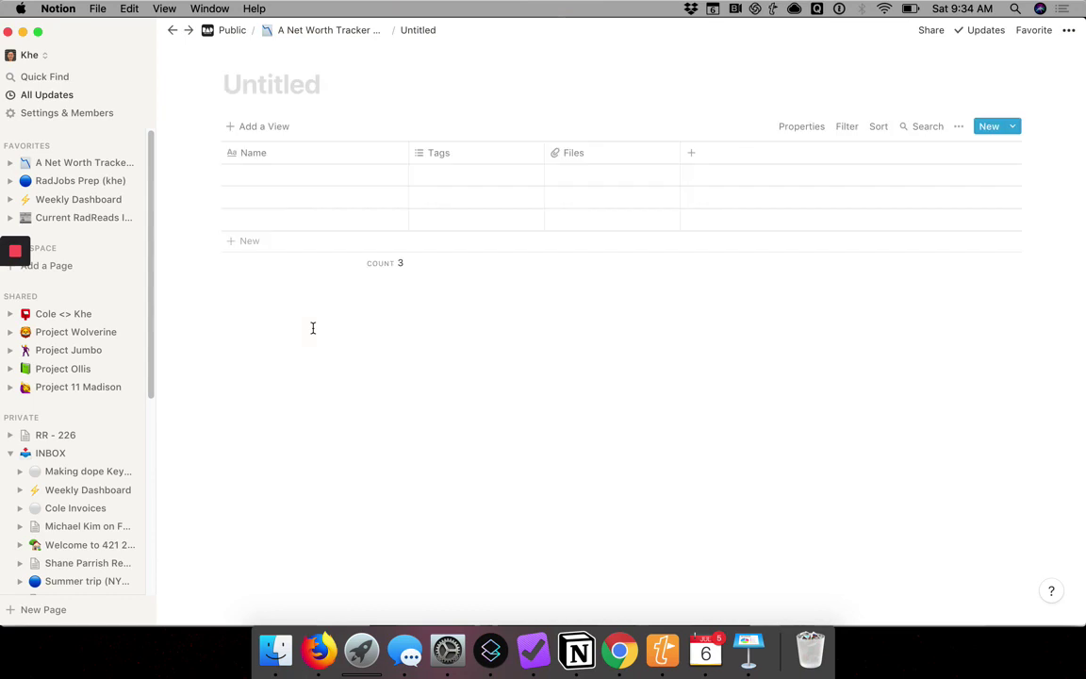
pyautogui.write('N')
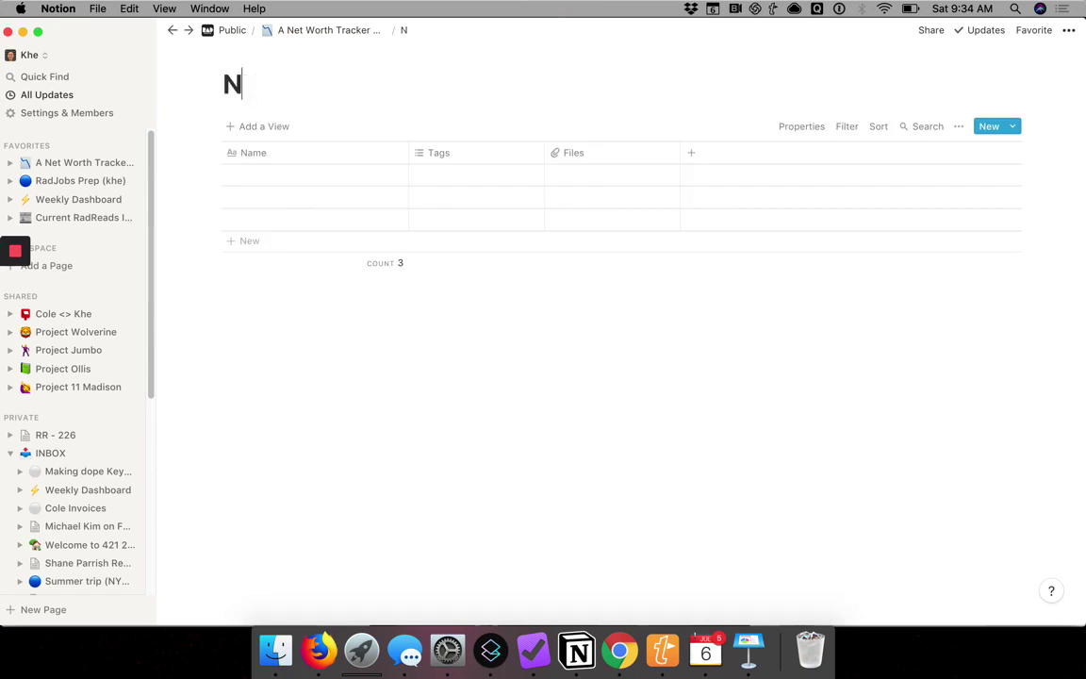
pyautogui.write('et Worth Tracker')
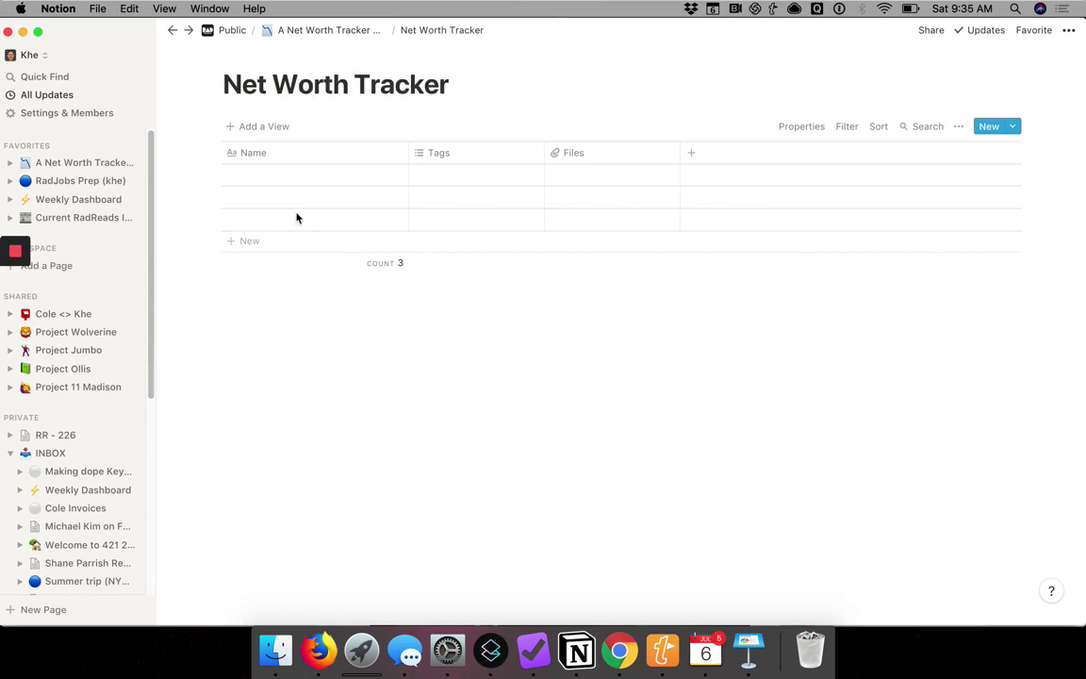
pyautogui.click(315, 156)
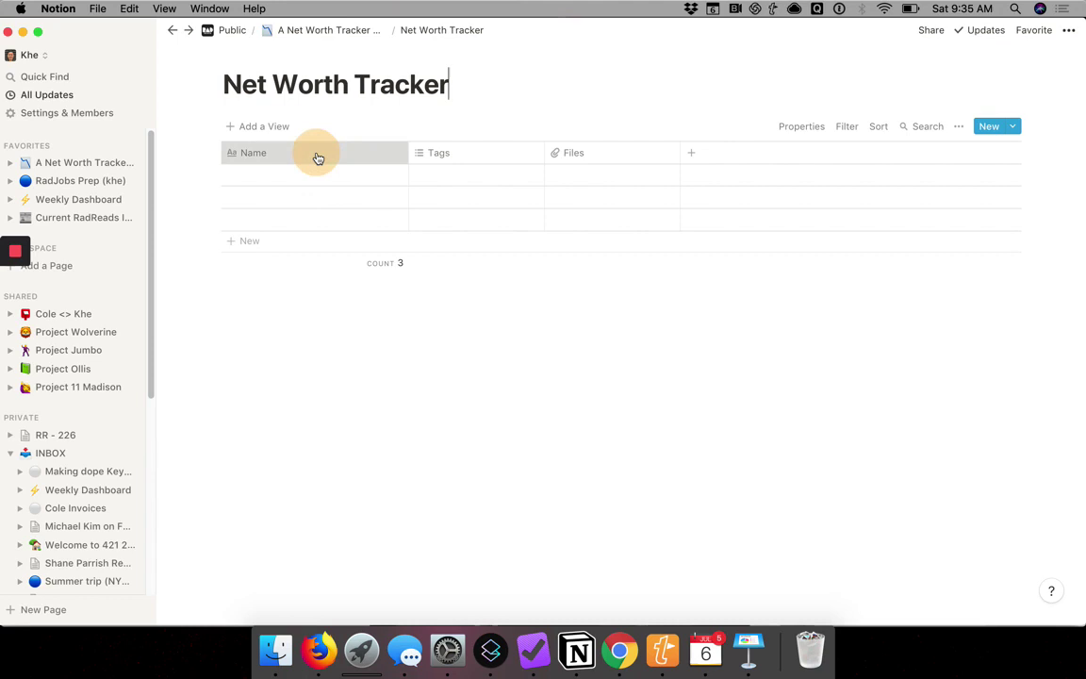
# Step: Rename the table's Name column to 'Account description'
pyautogui.click(618, 158)
pyautogui.click(623, 153)
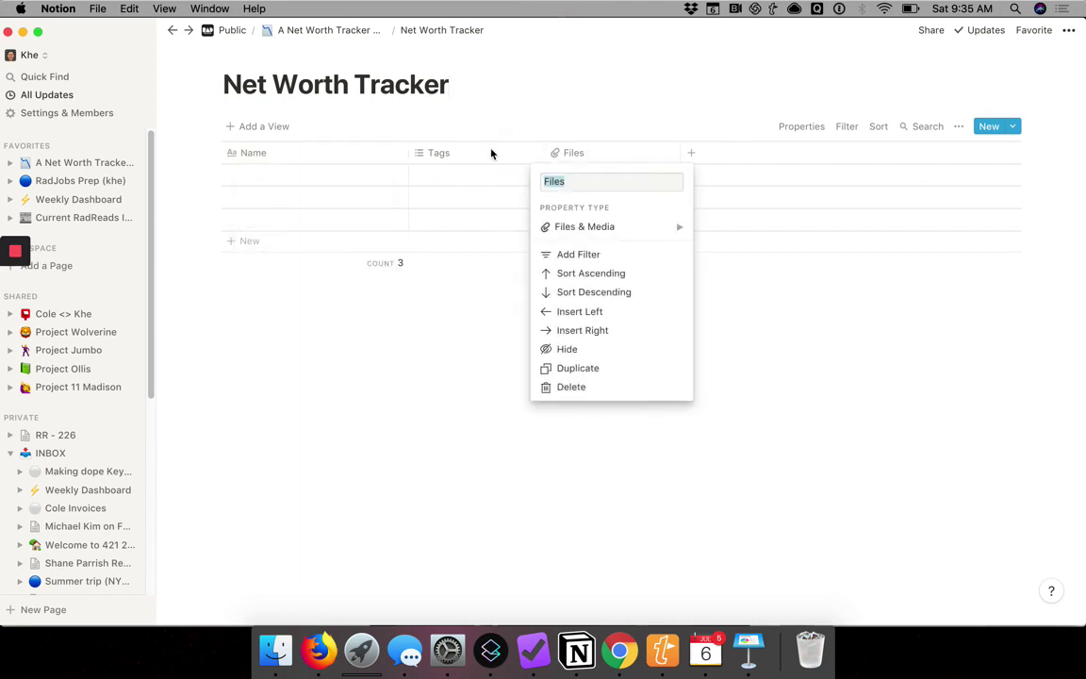
pyautogui.click(343, 164)
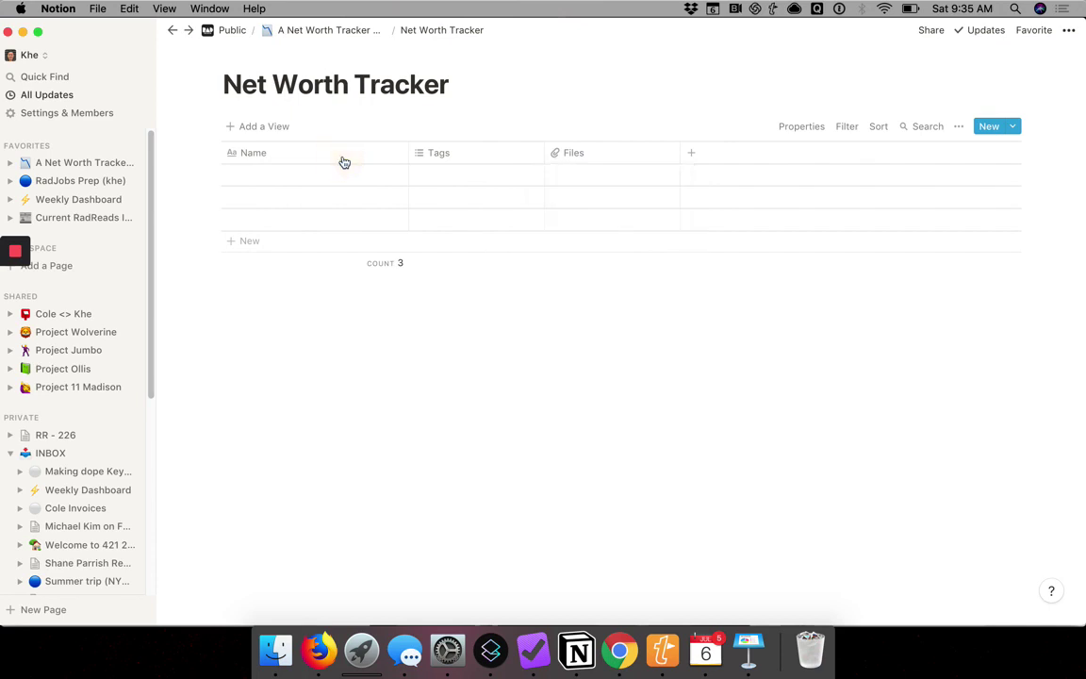
pyautogui.click(260, 155)
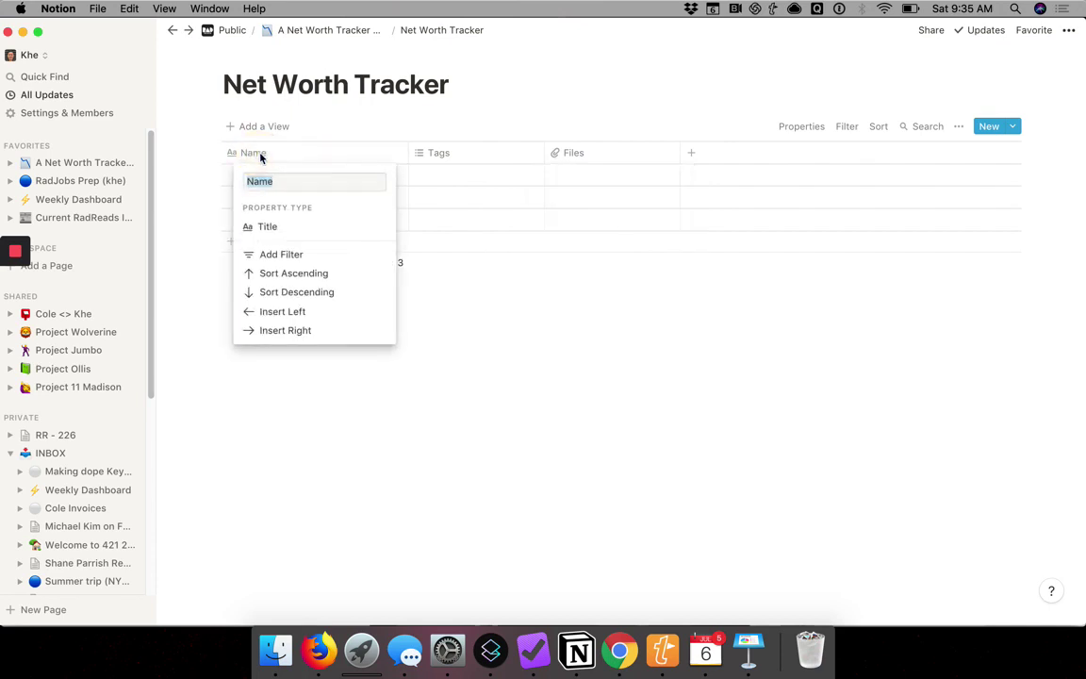
pyautogui.click(264, 187)
pyautogui.doubleClick(264, 187)
pyautogui.write('Account description')
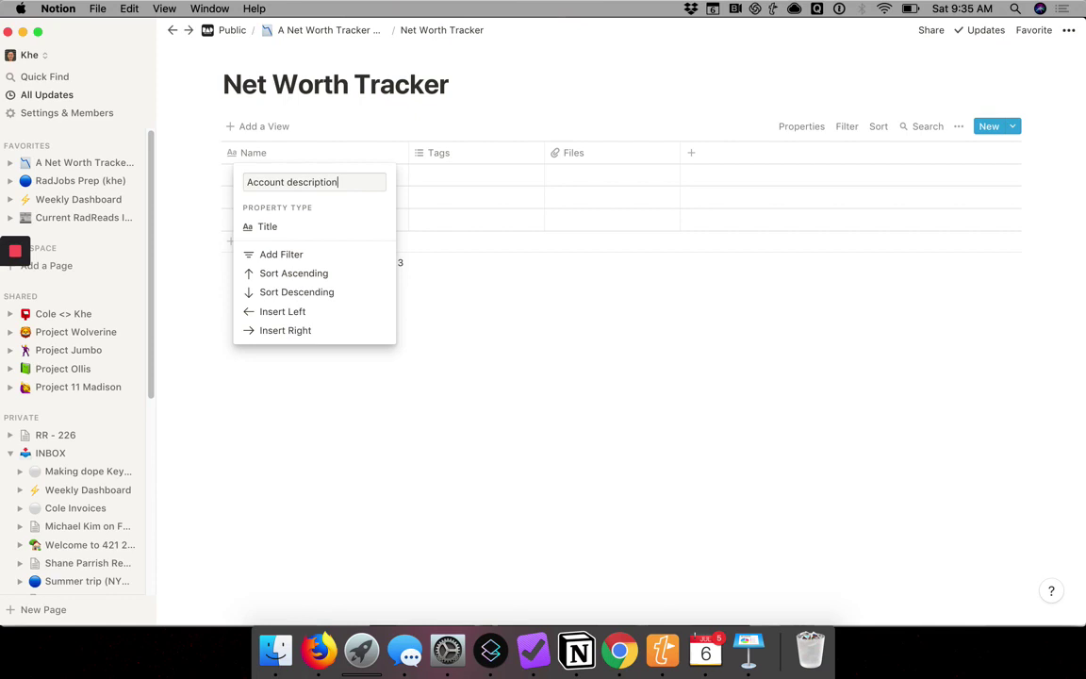
pyautogui.press('Return')
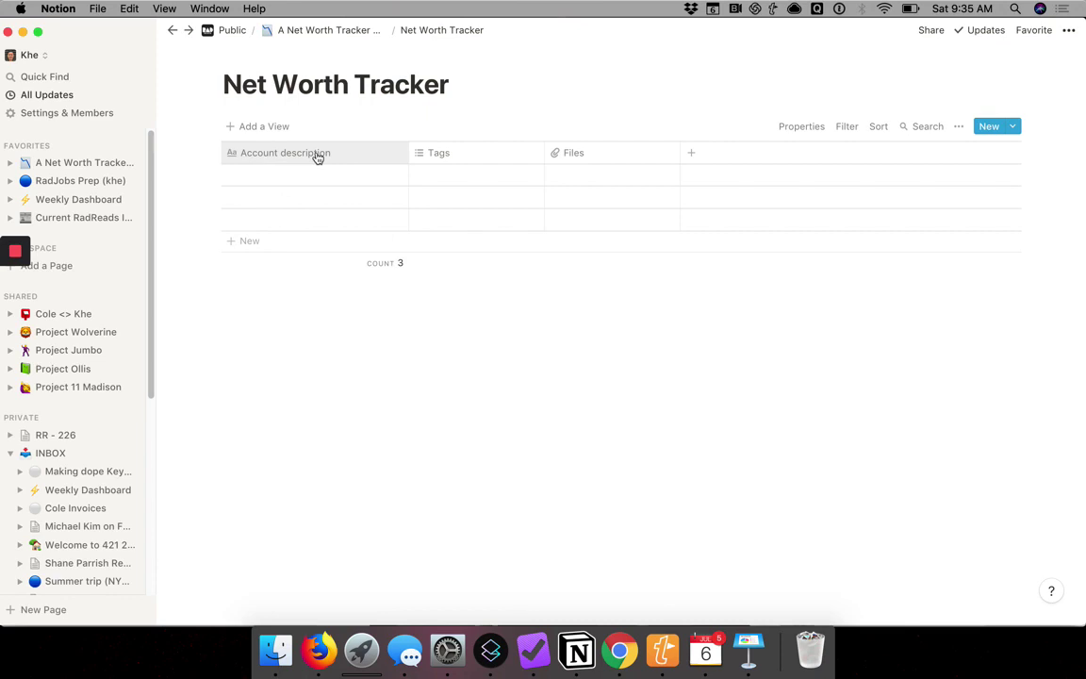
# Step: Rename the Tags column to 'Account Type' and change its property type to Select
pyautogui.click(452, 163)
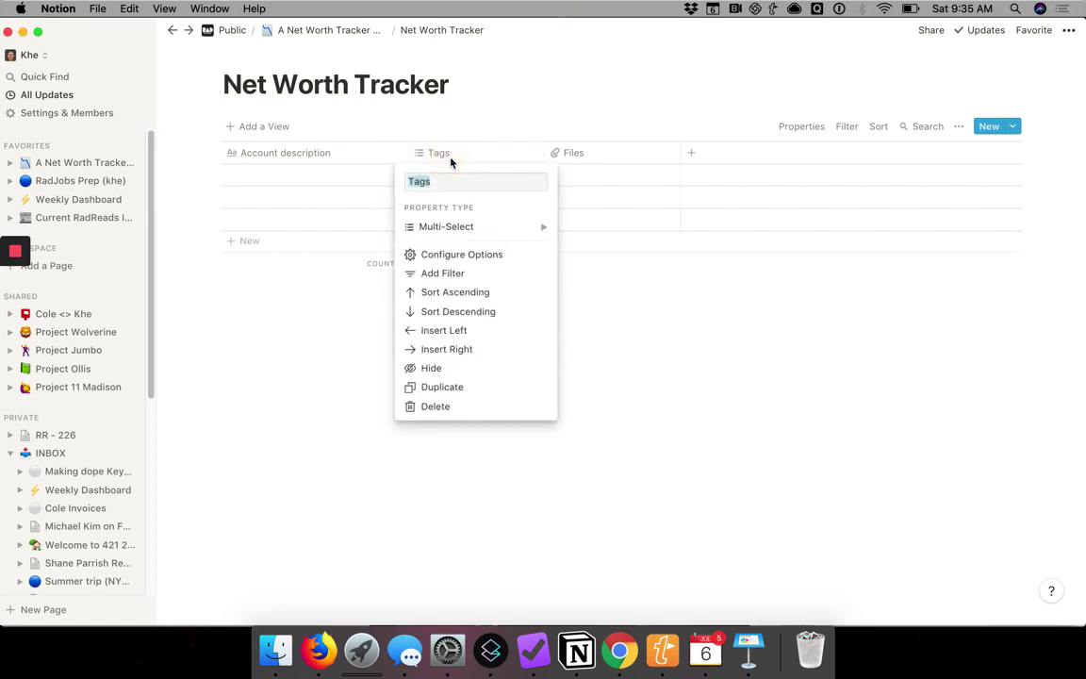
pyautogui.click(418, 184)
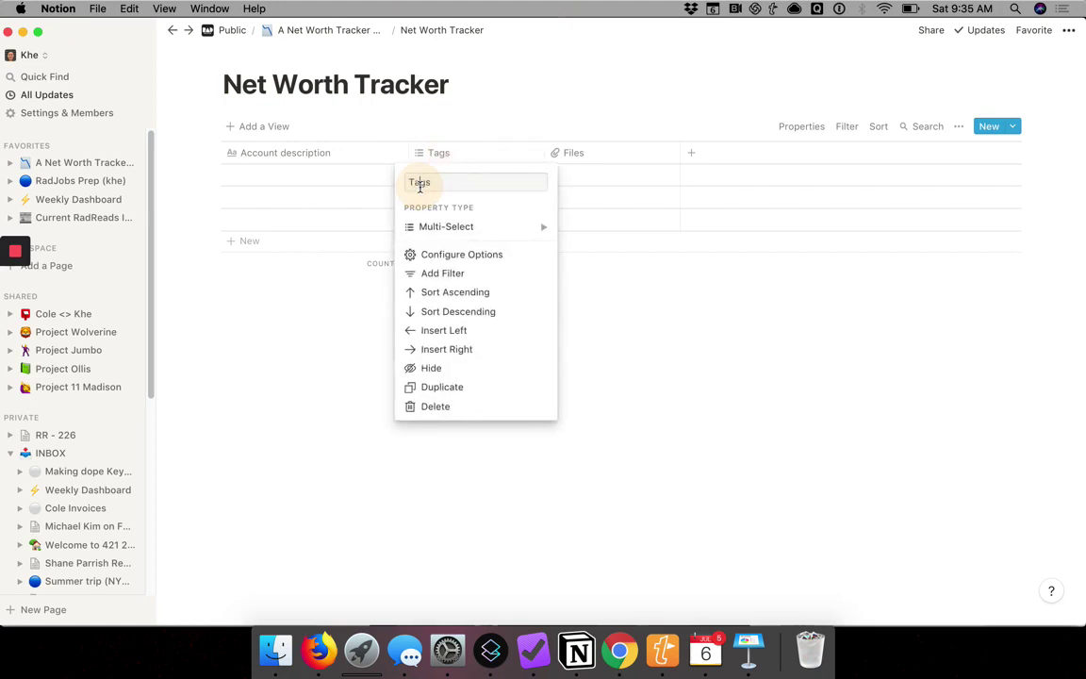
pyautogui.doubleClick(420, 184)
pyautogui.write('Accouht')
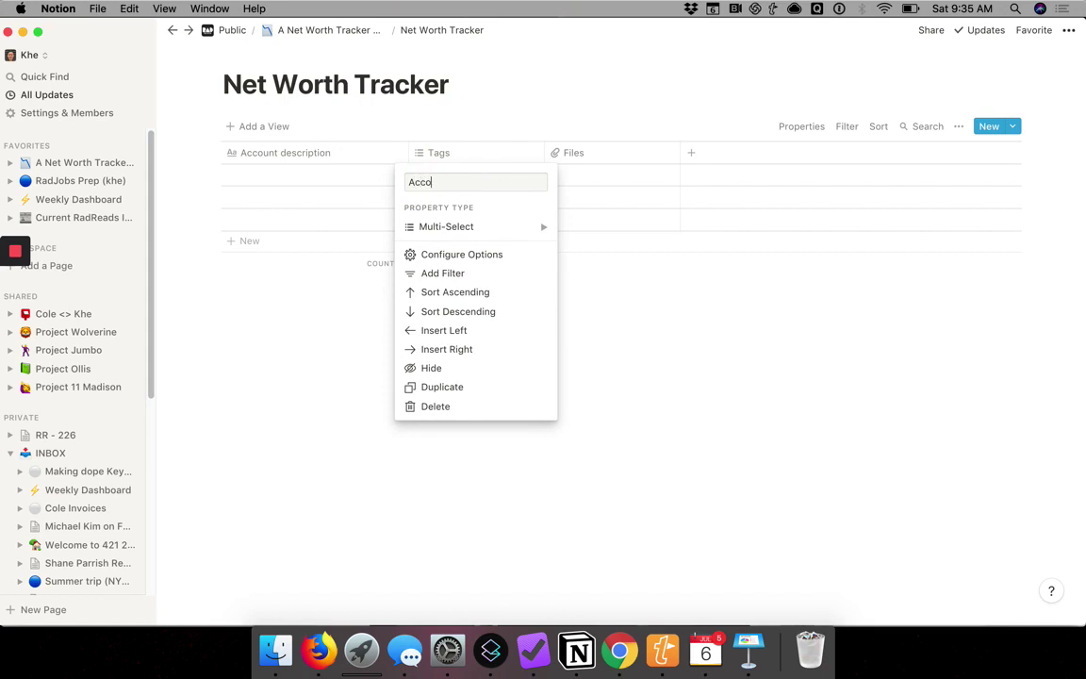
pyautogui.press('BackSpace')
pyautogui.press('BackSpace')
pyautogui.write('nt Type')
pyautogui.moveTo(422, 229)
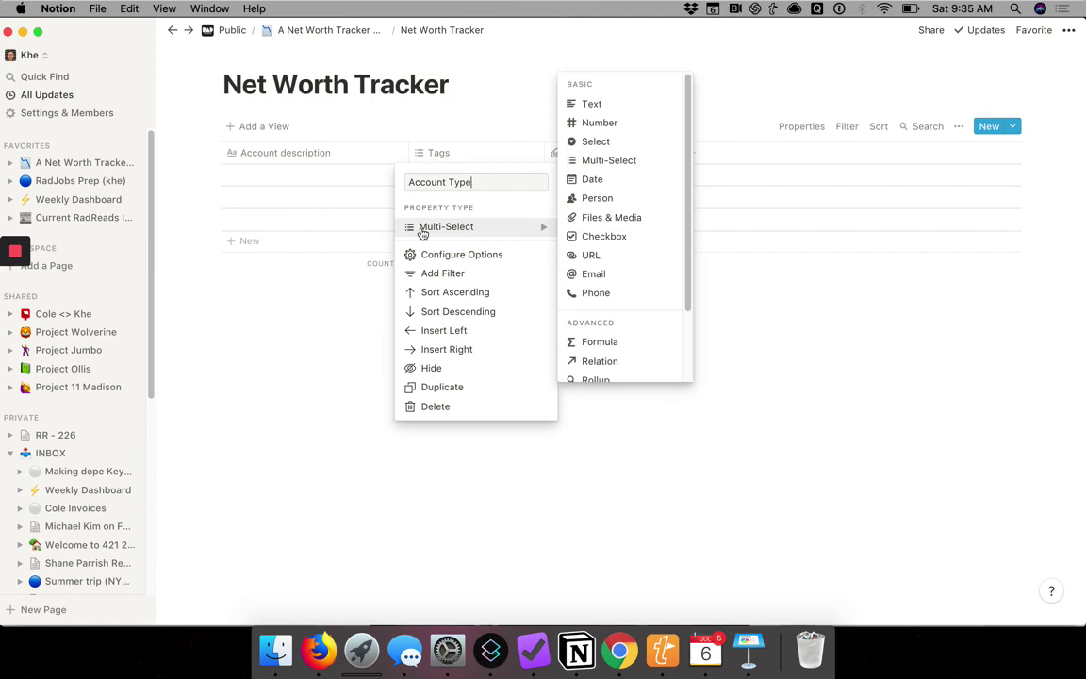
pyautogui.click(622, 142)
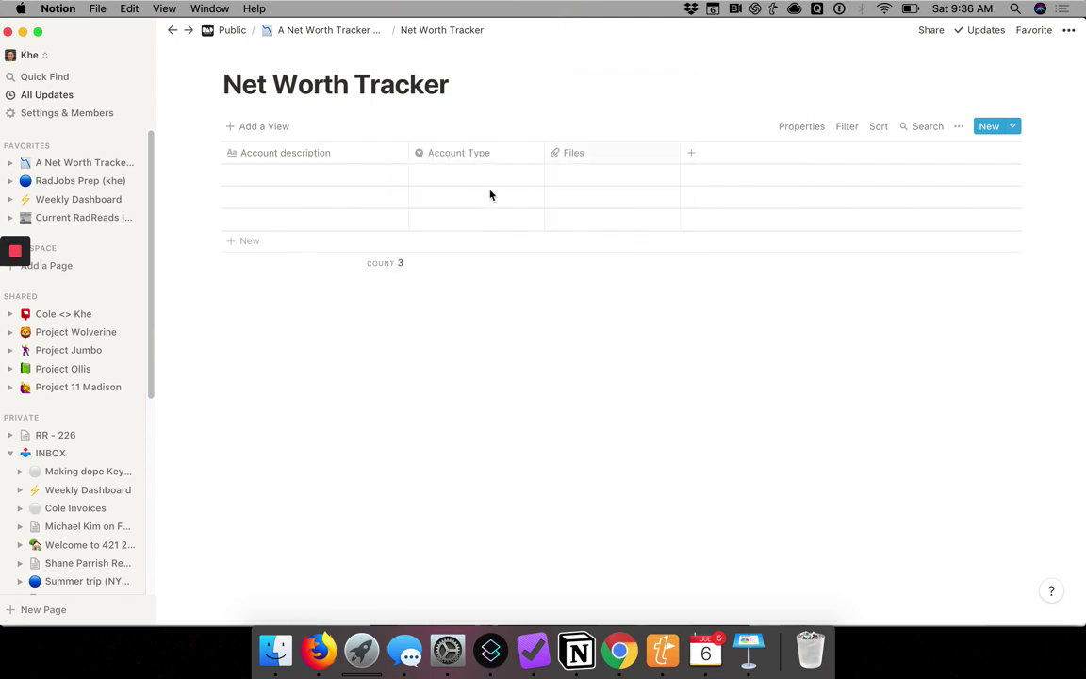
# Step: Create Brokerage and 401k as Account Type options from the first row's cell
pyautogui.click(458, 178)
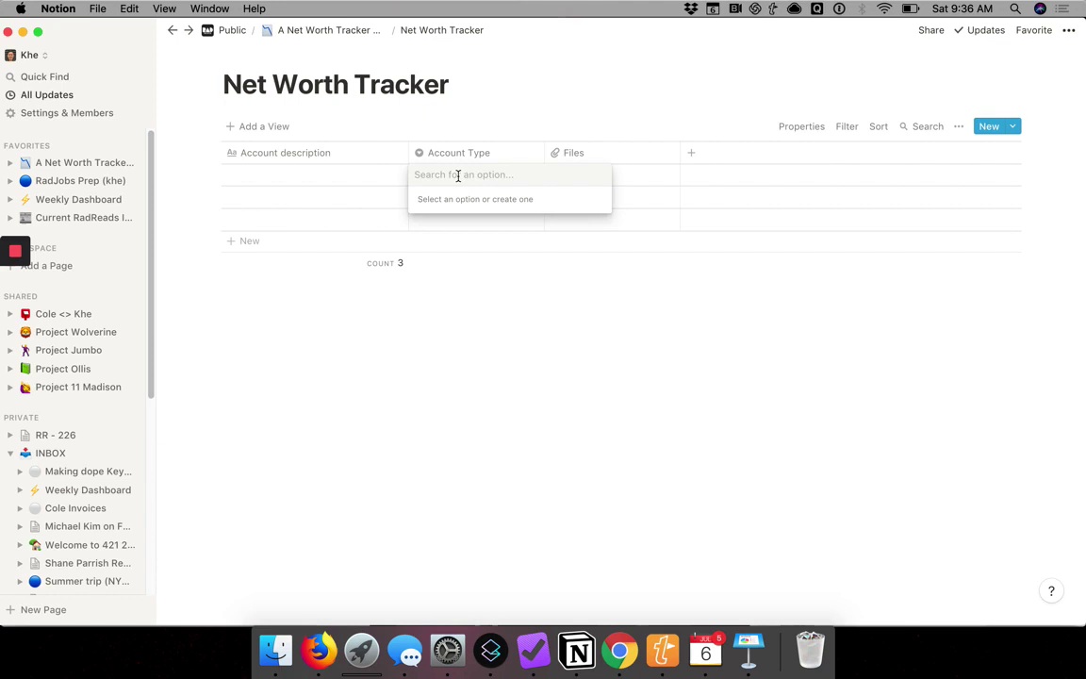
pyautogui.write('q')
pyautogui.press('BackSpace')
pyautogui.write('Brokerage')
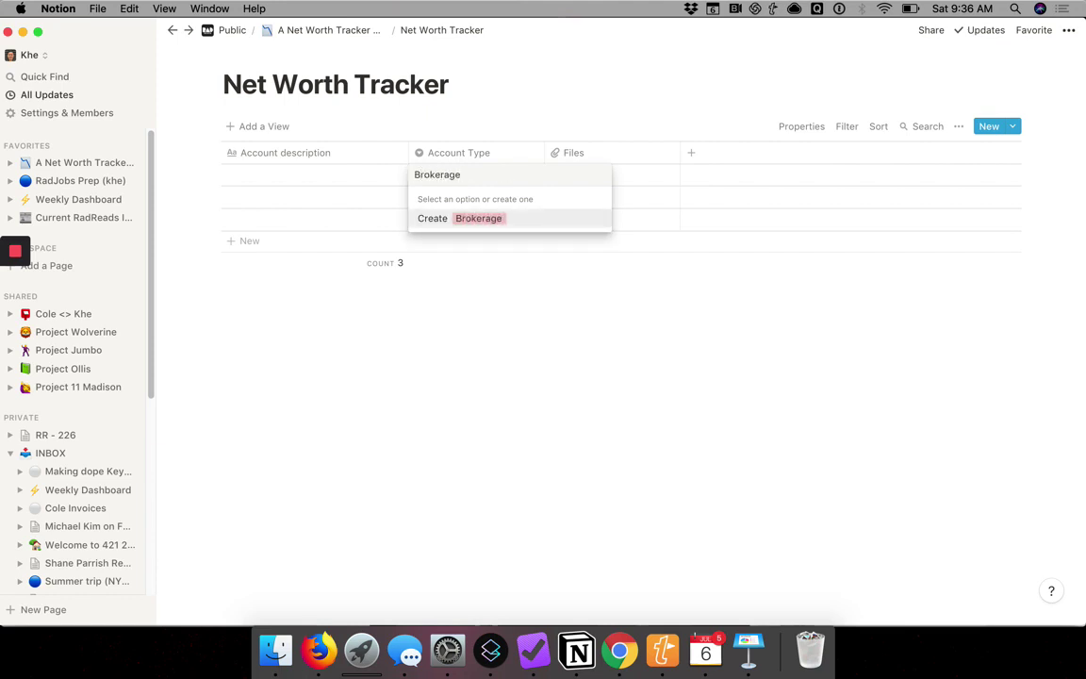
pyautogui.press('Return')
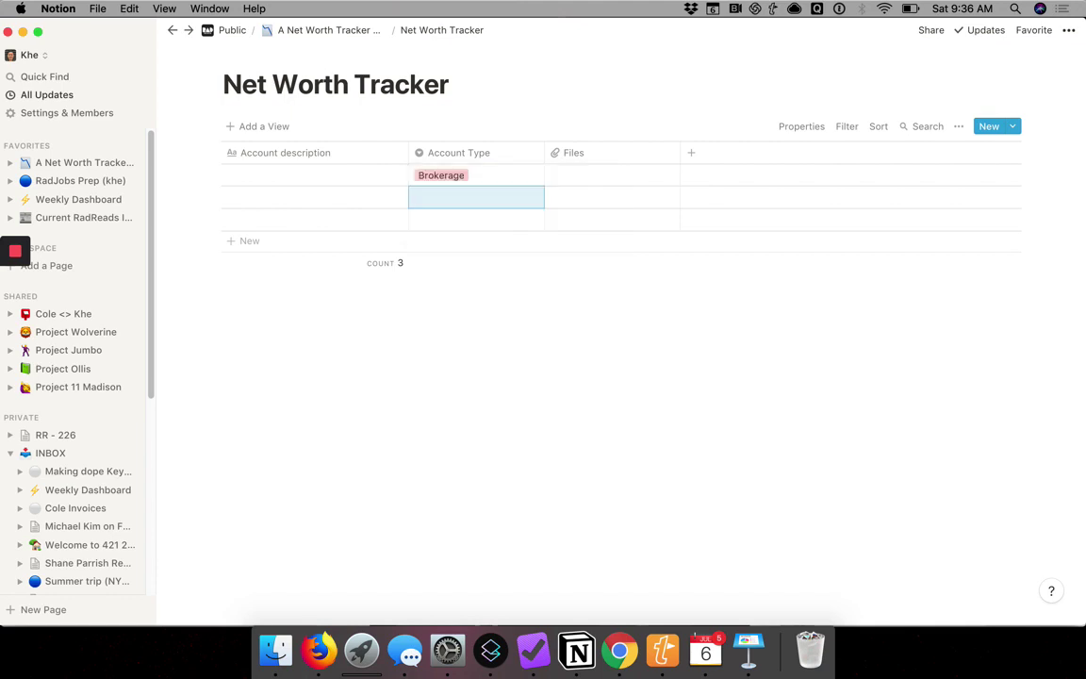
pyautogui.click(489, 173)
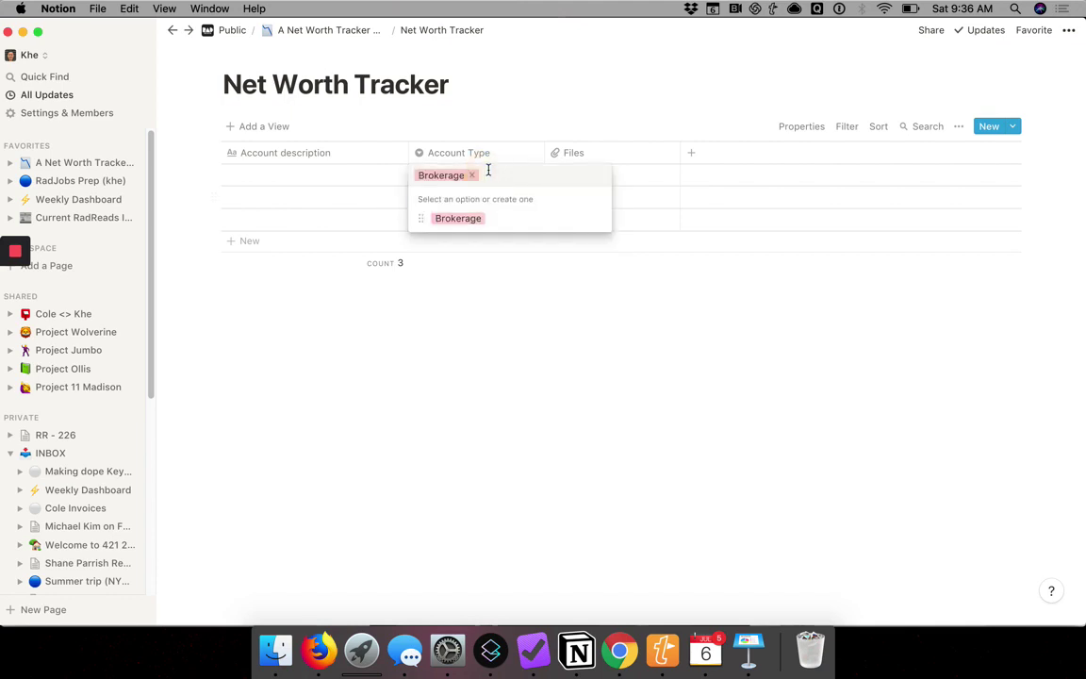
pyautogui.write('401k')
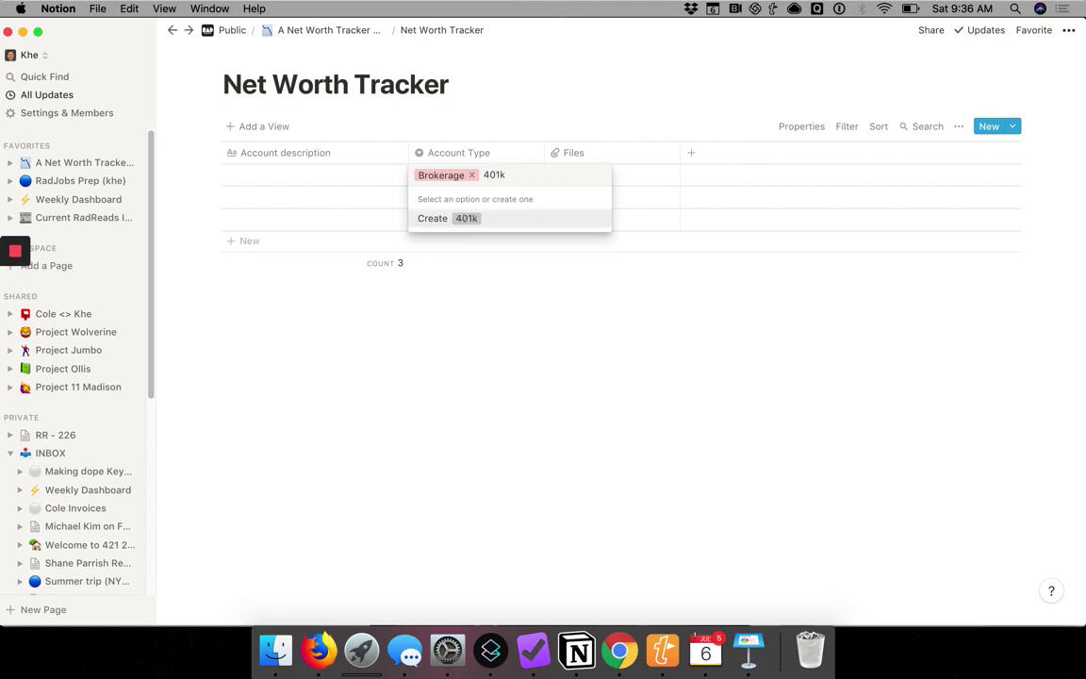
pyautogui.press('Return')
# Step: Add 529 Plan and HSA options, then leave the first row's Account Type empty
pyautogui.click(489, 174)
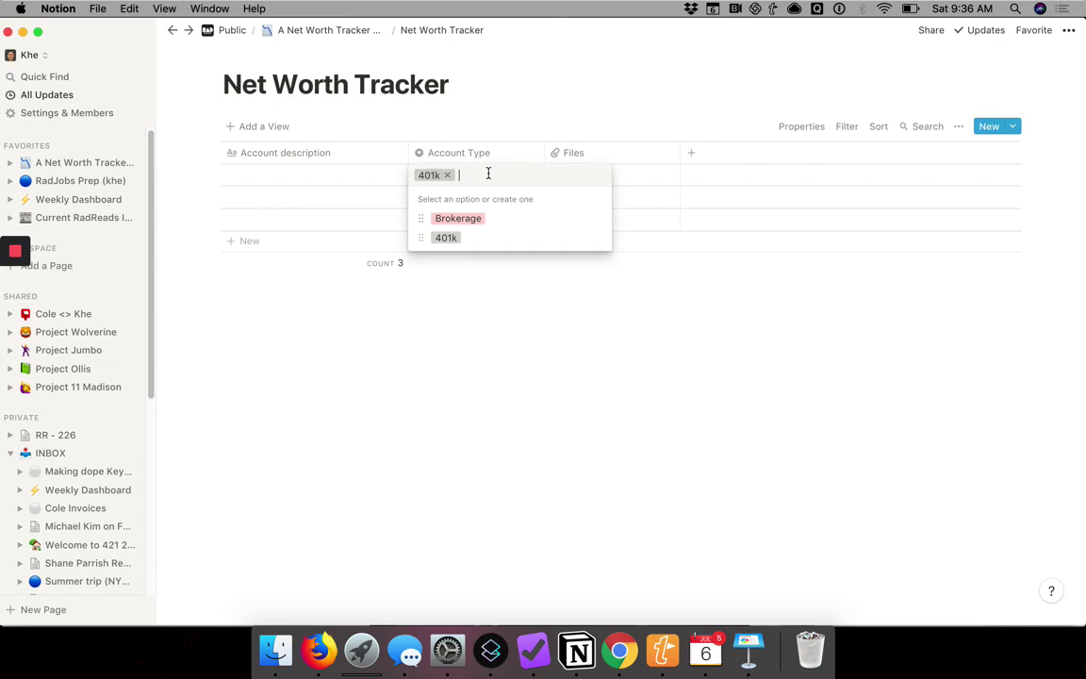
pyautogui.write('529 Plan')
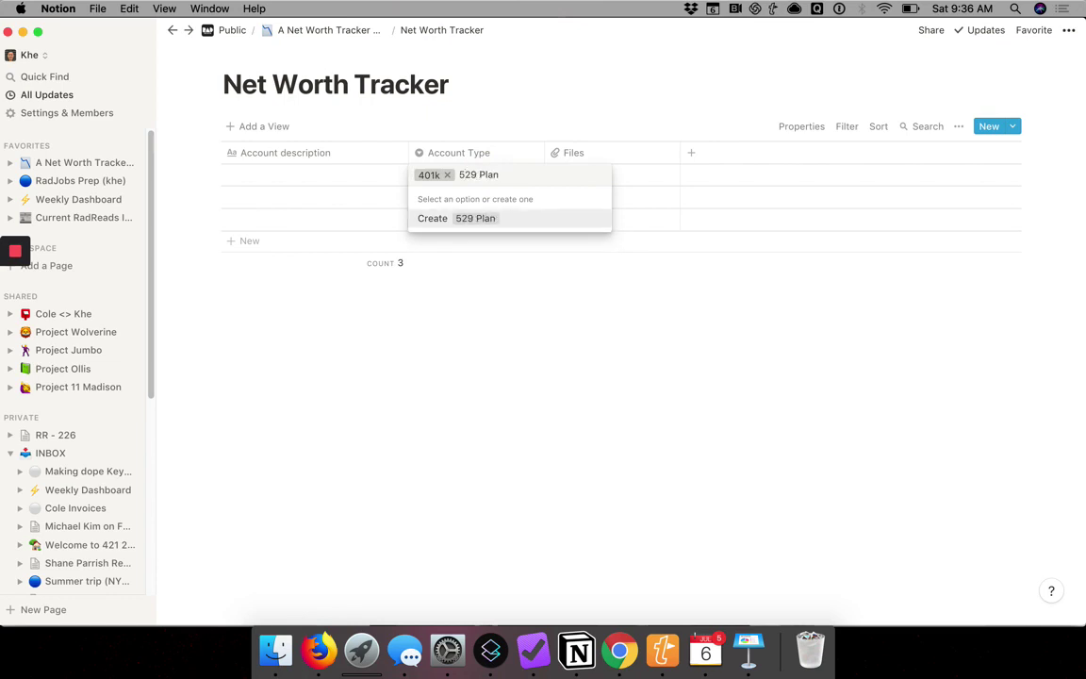
pyautogui.press('Return')
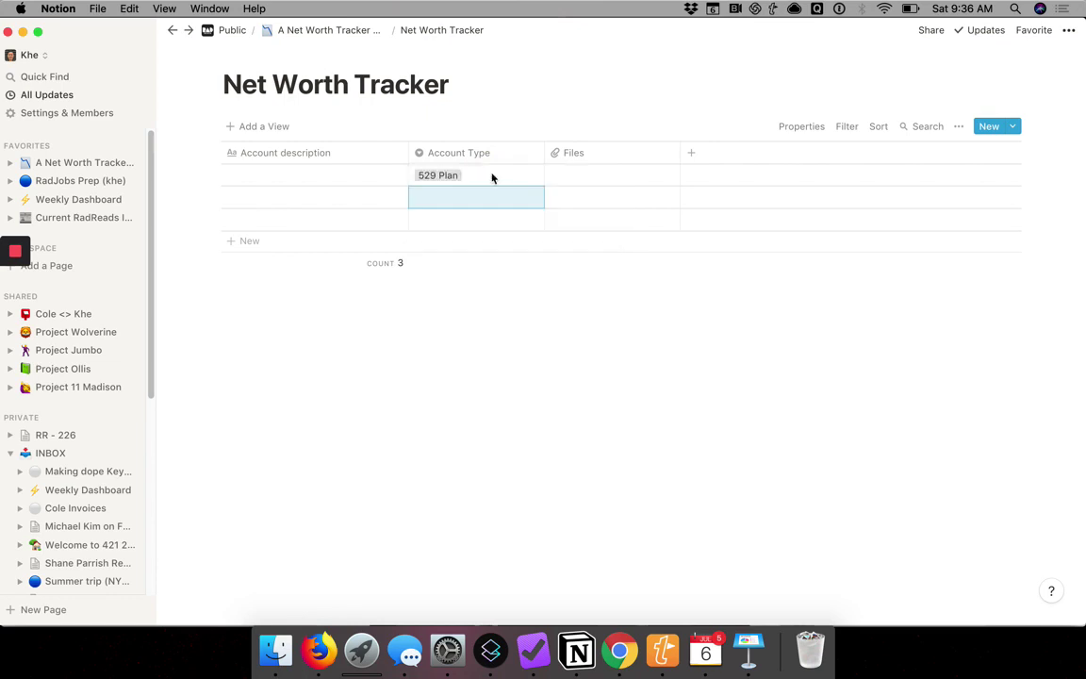
pyautogui.click(505, 175)
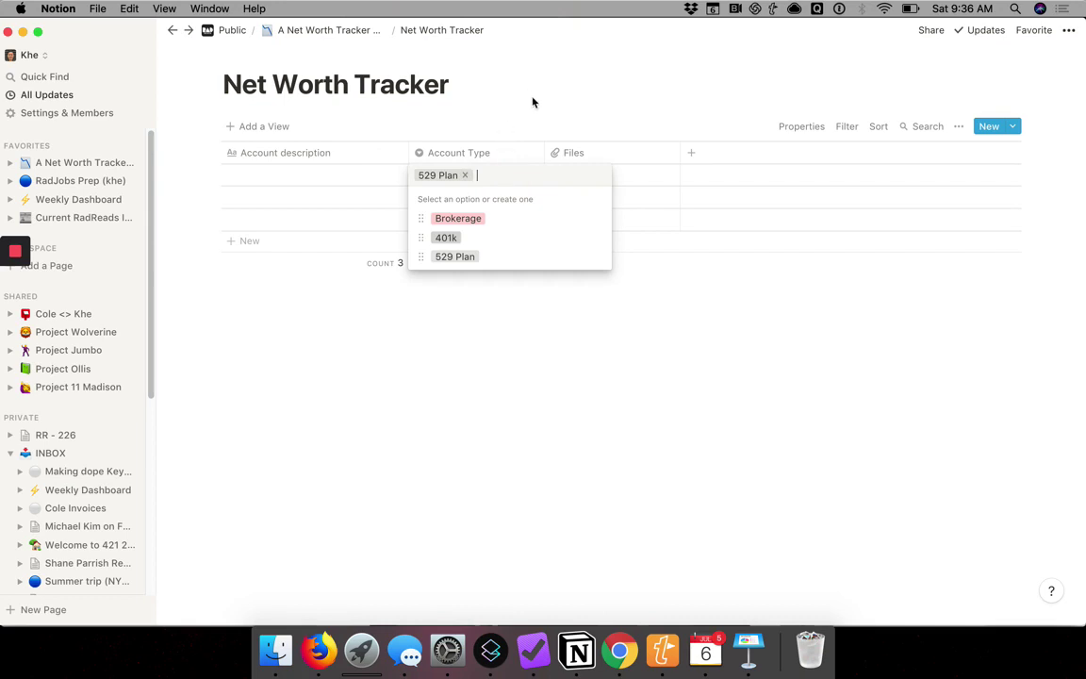
pyautogui.write('HSA')
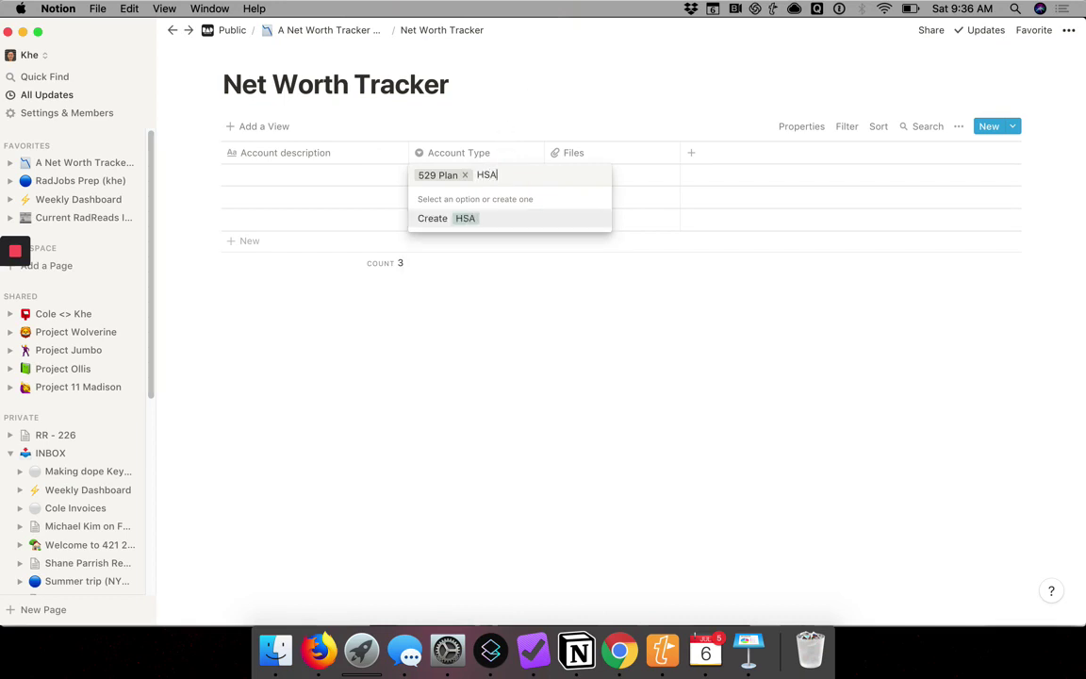
pyautogui.press('Return')
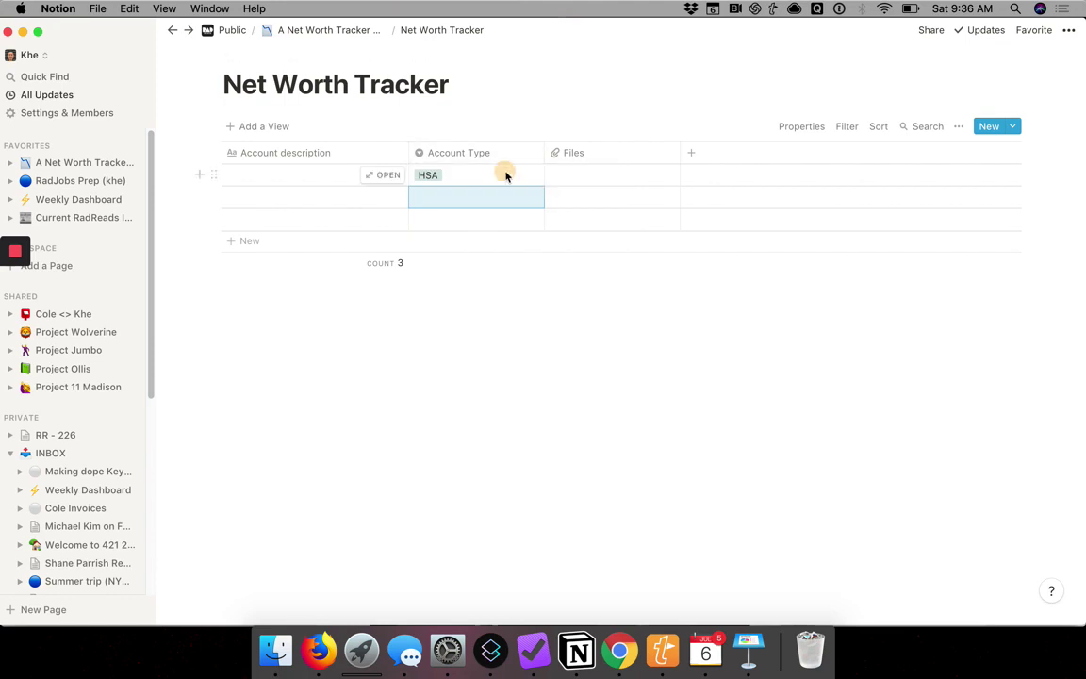
pyautogui.click(504, 173)
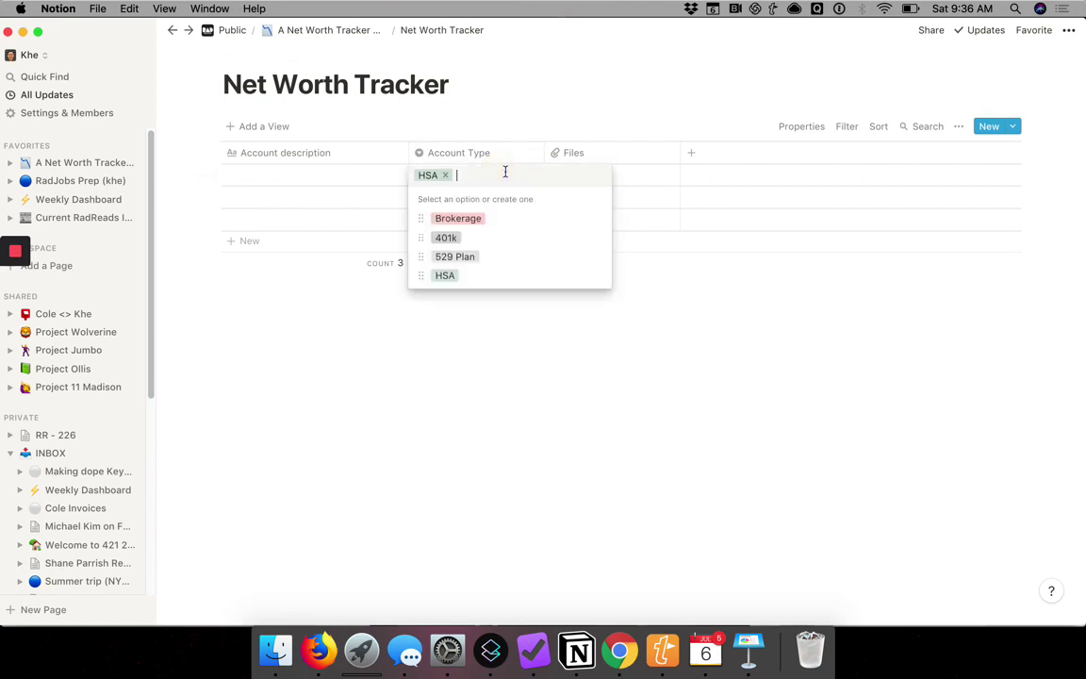
pyautogui.click(448, 176)
pyautogui.click(509, 92)
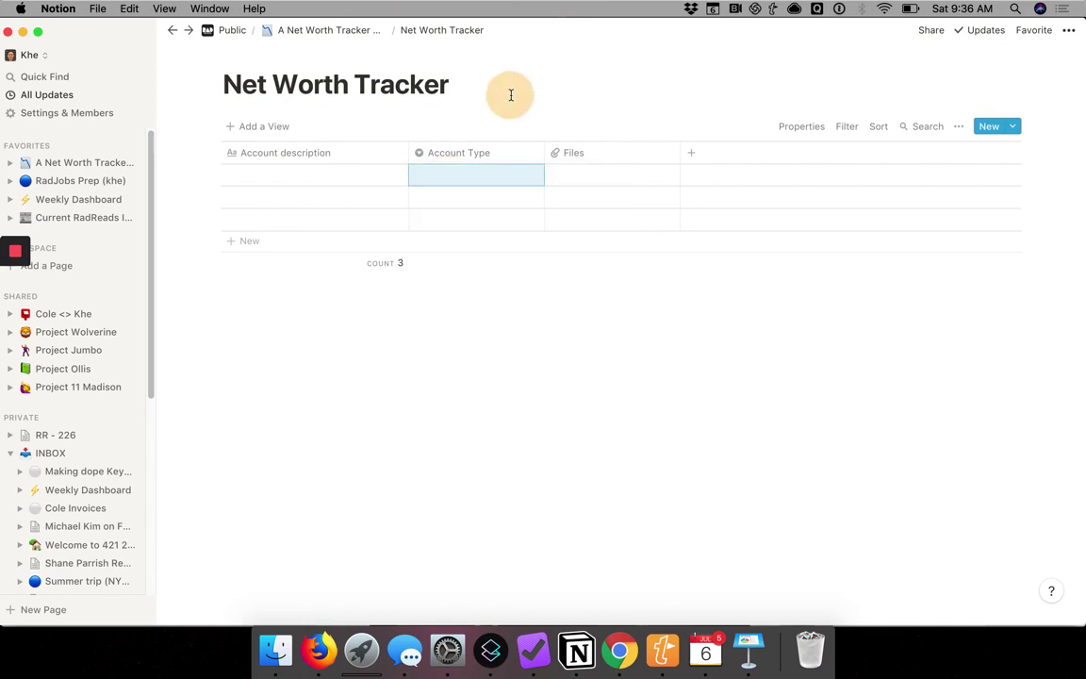
# Step: Turn the Files column into a Checkbox property named 'Retirement?'
pyautogui.click(600, 162)
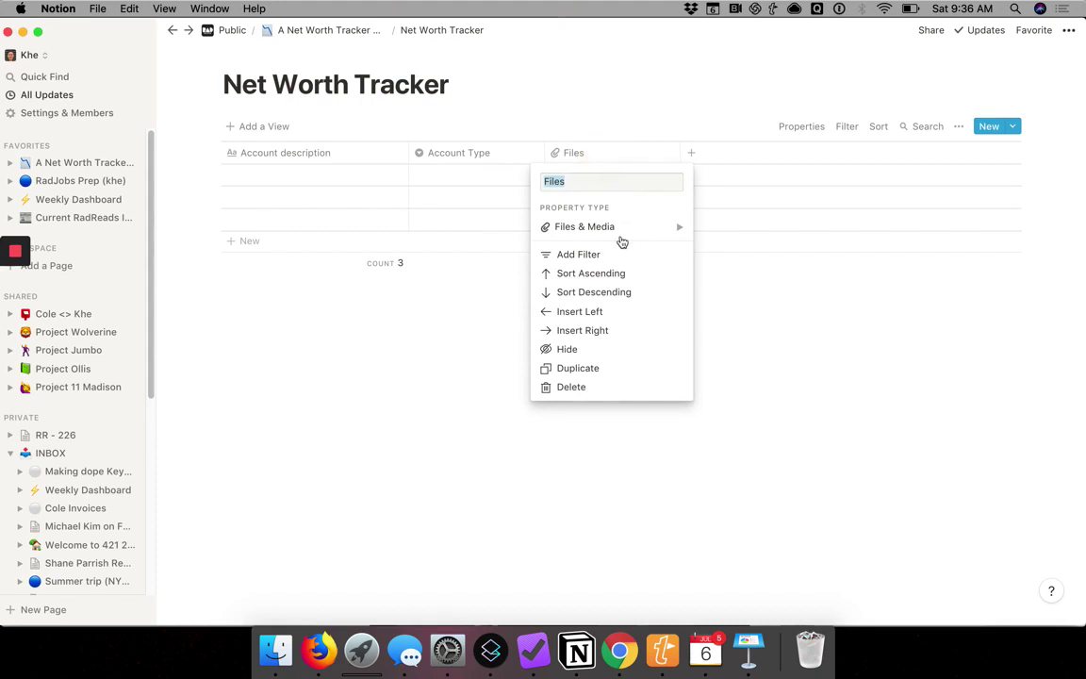
pyautogui.moveTo(618, 231)
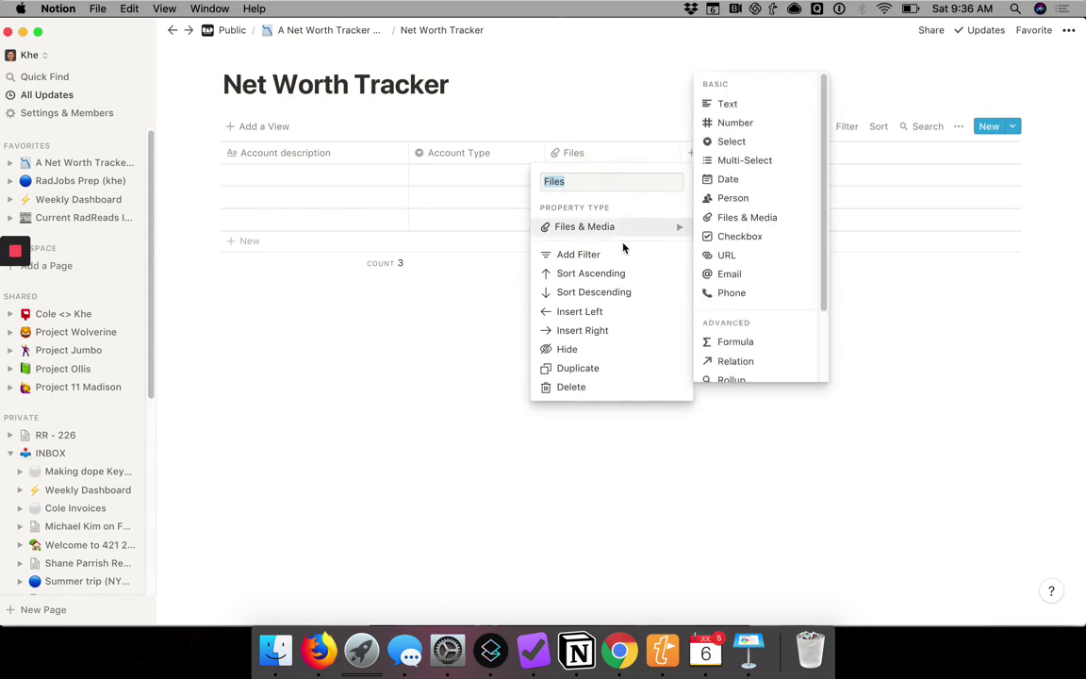
pyautogui.click(743, 243)
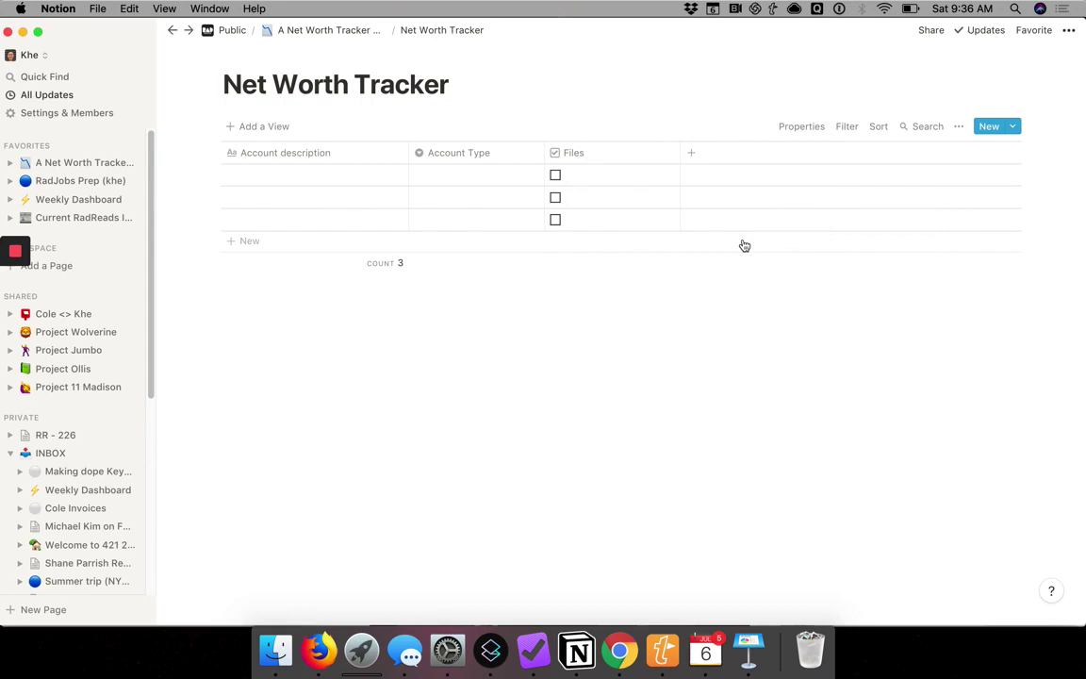
pyautogui.click(592, 156)
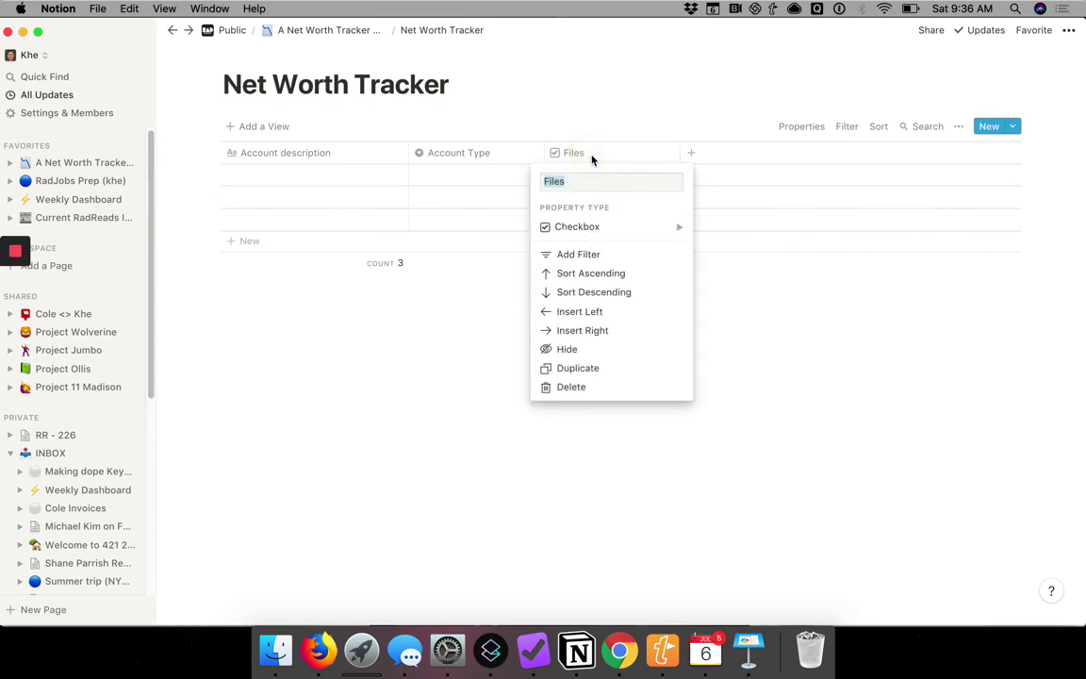
pyautogui.click(565, 181)
pyautogui.doubleClick(565, 181)
pyautogui.write('Taxable?')
pyautogui.press('BackSpace')
pyautogui.press('BackSpace')
pyautogui.press('BackSpace')
pyautogui.press('BackSpace')
pyautogui.press('BackSpace')
pyautogui.press('BackSpace')
pyautogui.press('BackSpace')
pyautogui.press('BackSpace')
pyautogui.write('Retirement?')
pyautogui.press('Return')
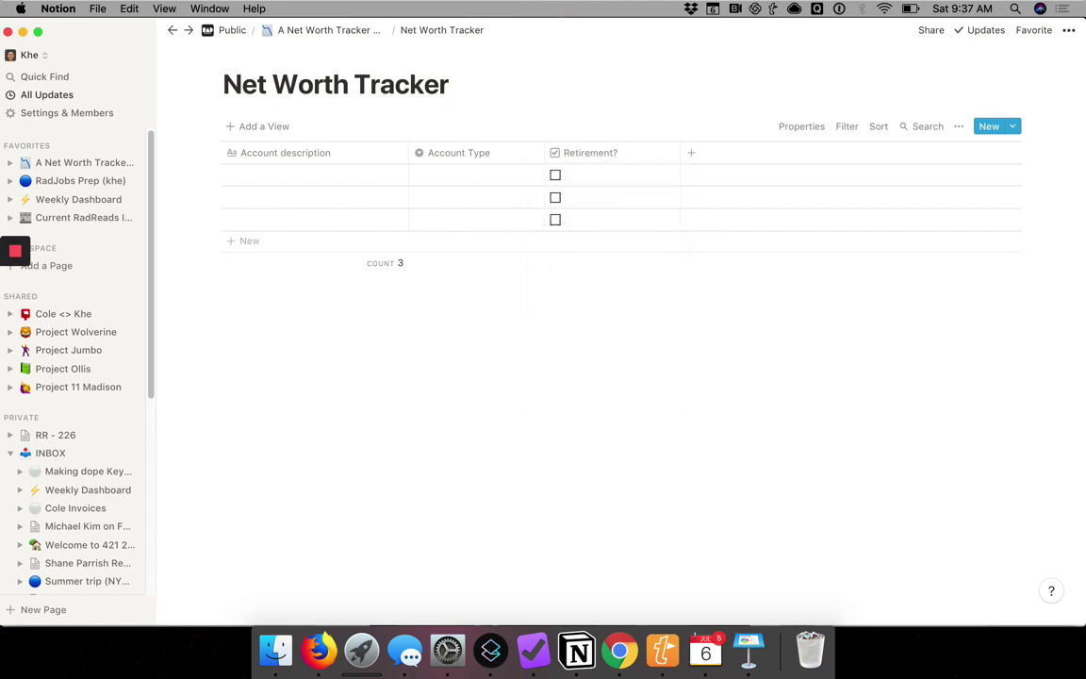
# Step: Add a Balance column of type Number with Dollar number format
pyautogui.click(692, 154)
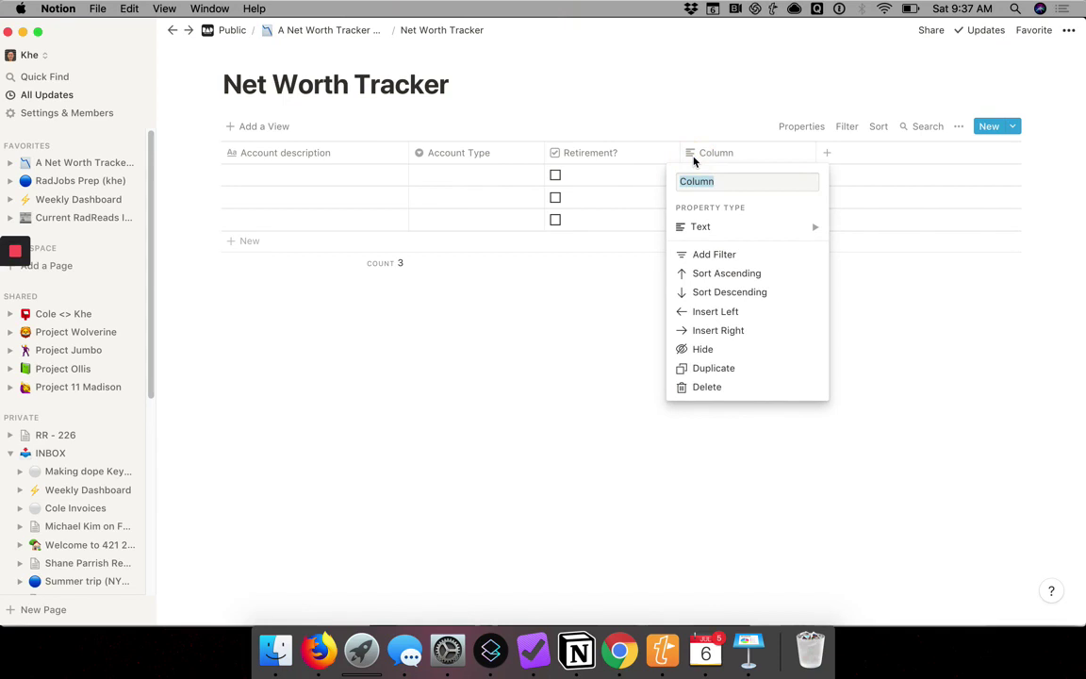
pyautogui.write('Balance')
pyautogui.moveTo(714, 227)
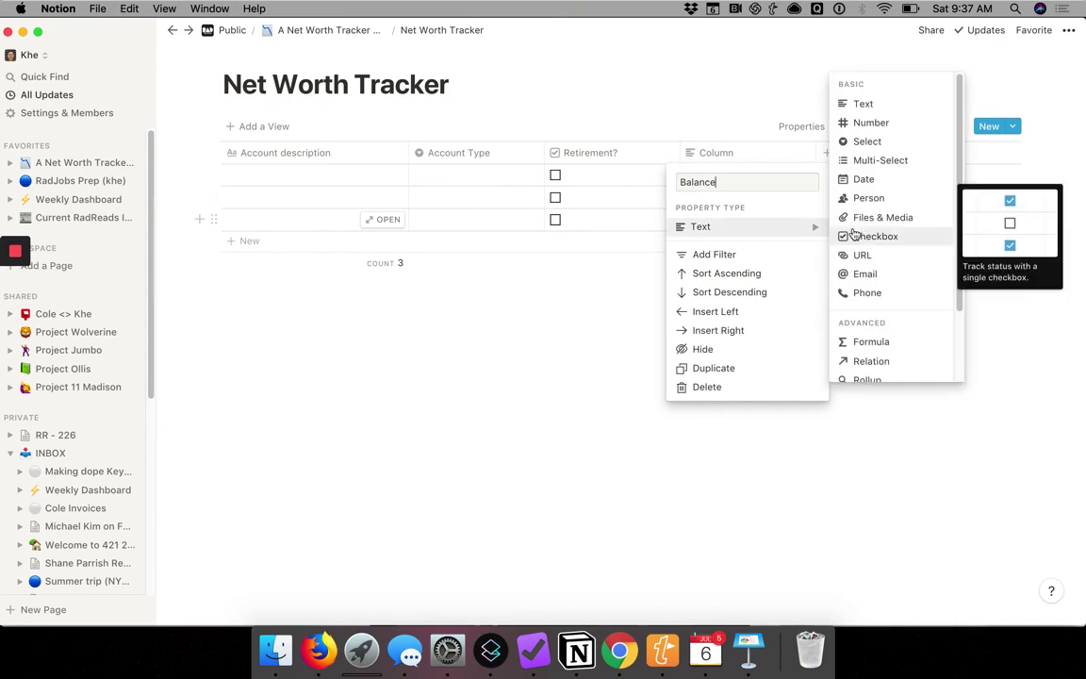
pyautogui.click(862, 122)
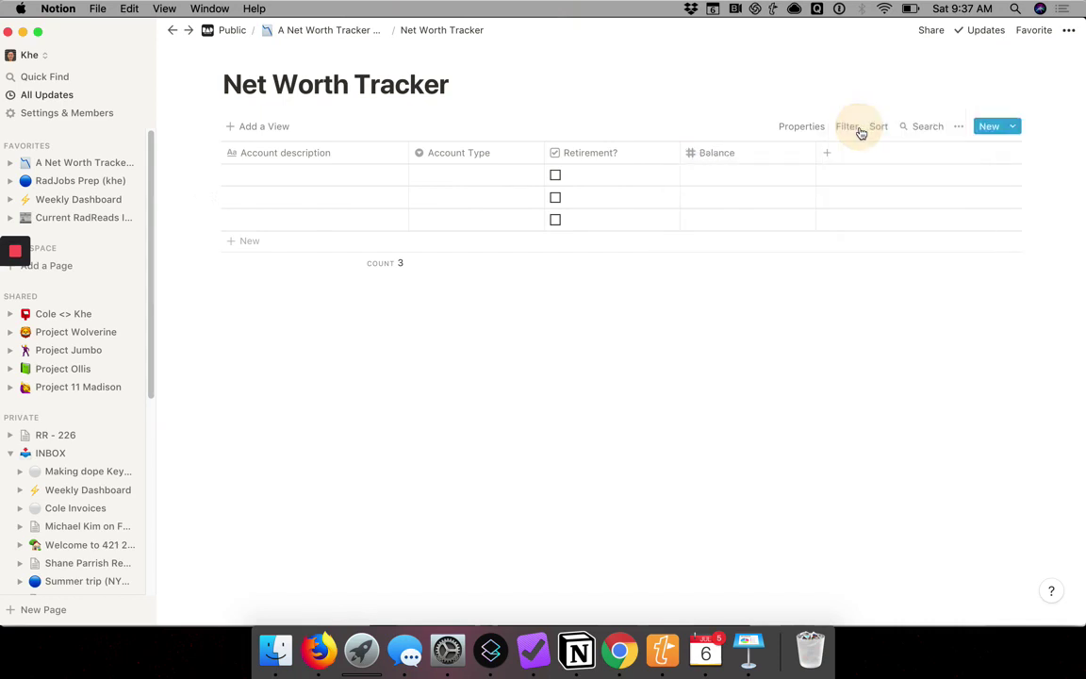
pyautogui.click(750, 162)
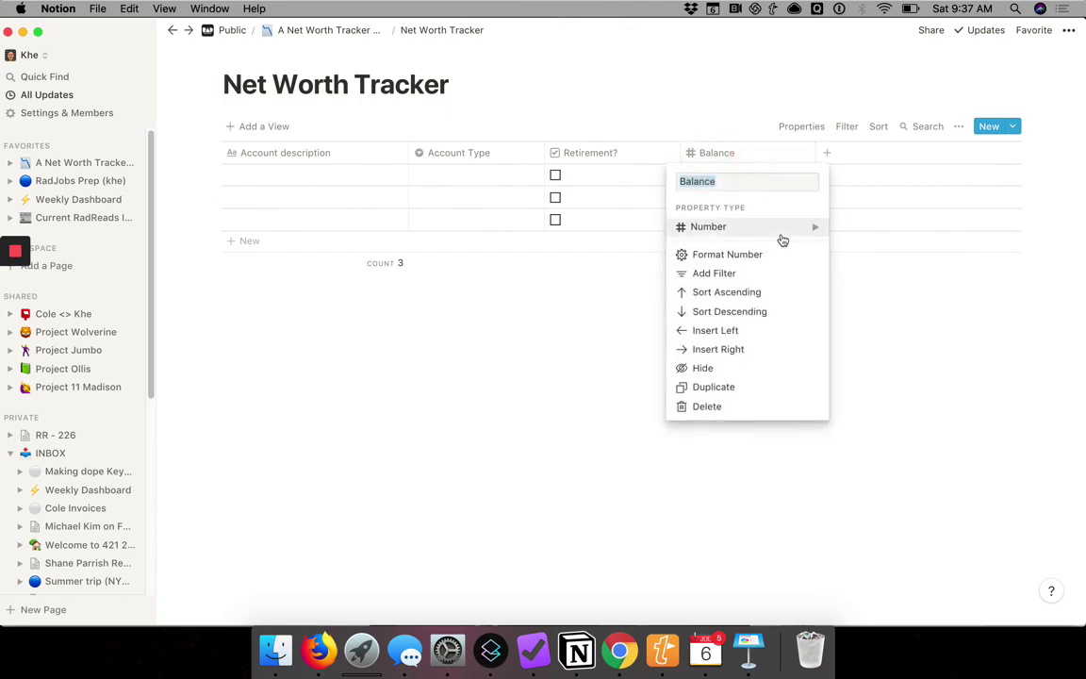
pyautogui.moveTo(781, 237)
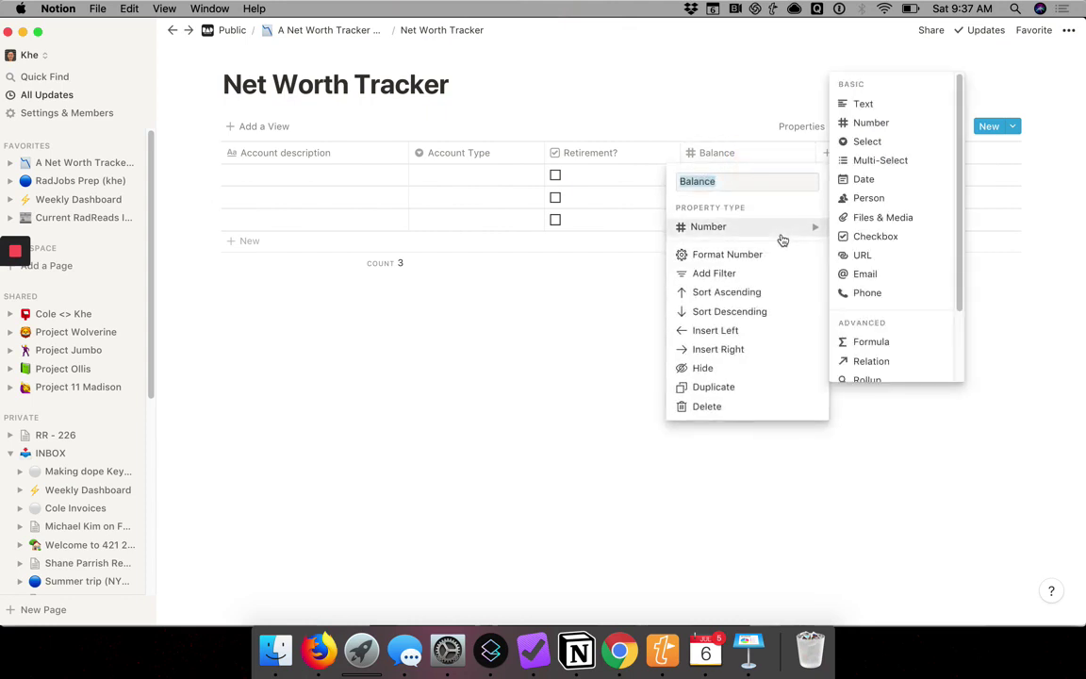
pyautogui.click(780, 256)
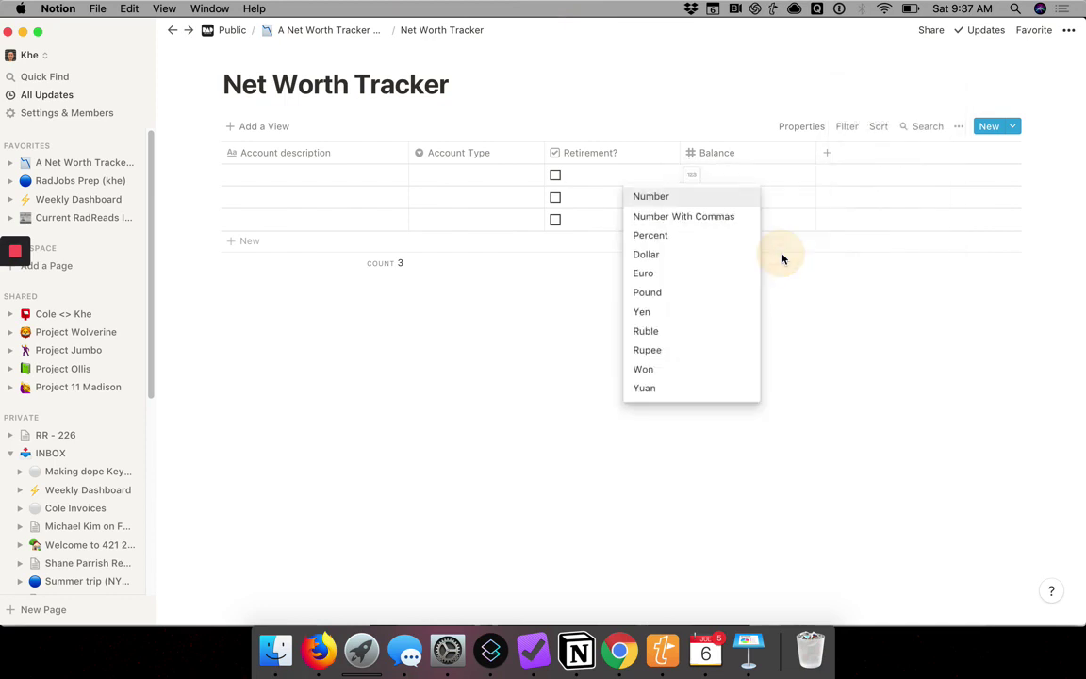
pyautogui.click(650, 255)
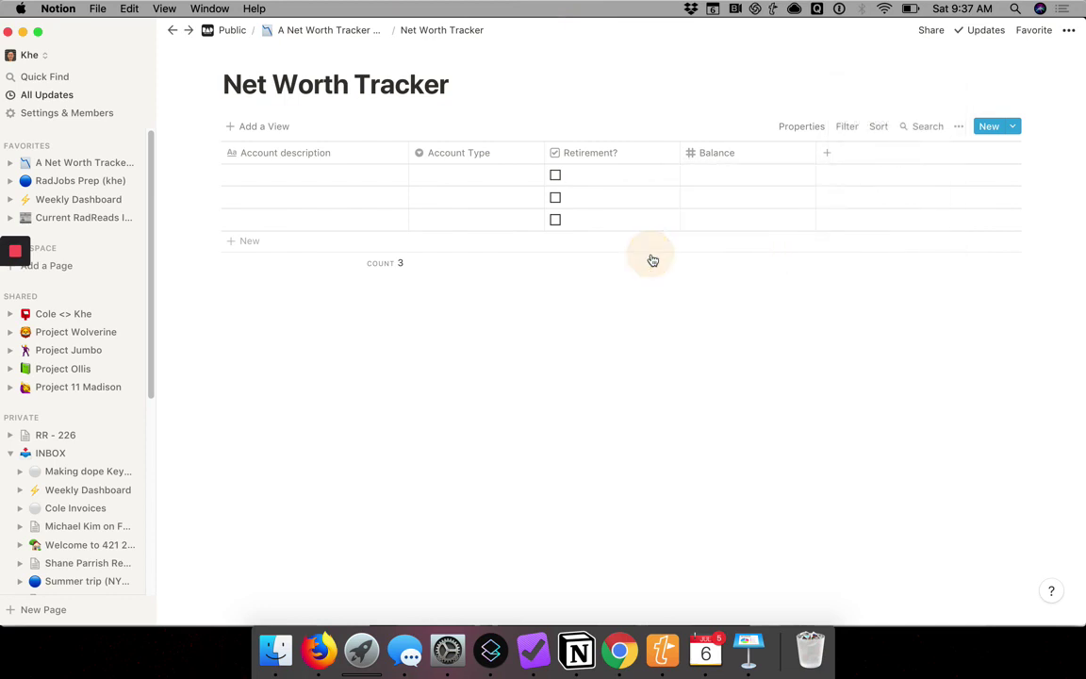
# Step: Fill row one as 'BlackRock 401k', type 401k, with Retirement? checked
pyautogui.click(282, 183)
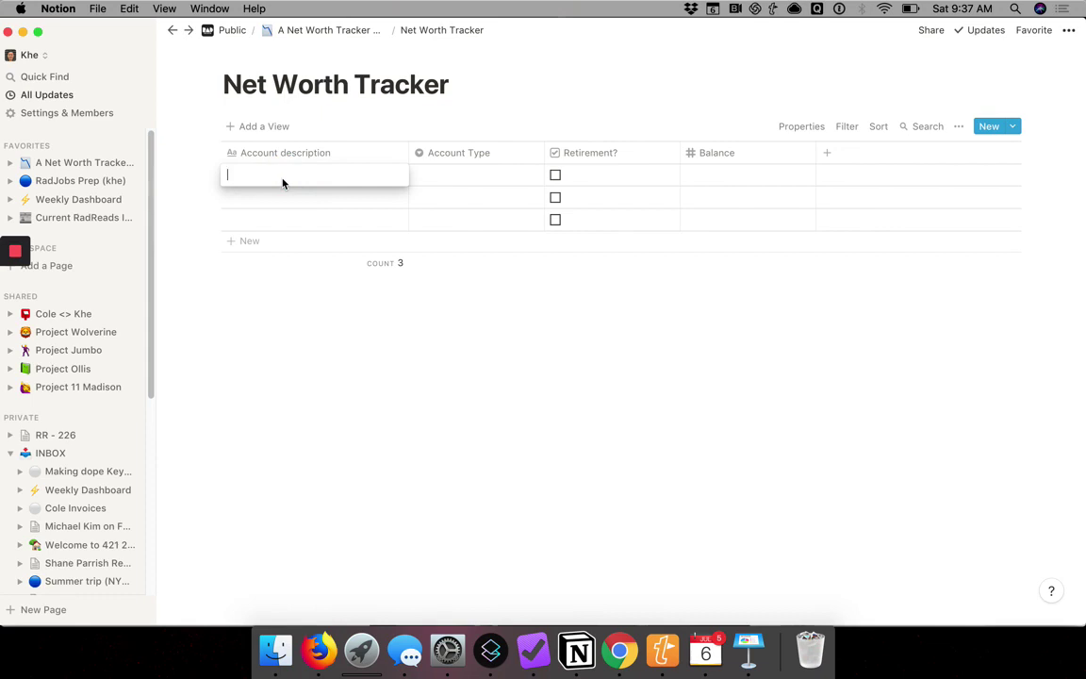
pyautogui.write('BlackRock 401k')
pyautogui.click(298, 186)
pyautogui.click(475, 174)
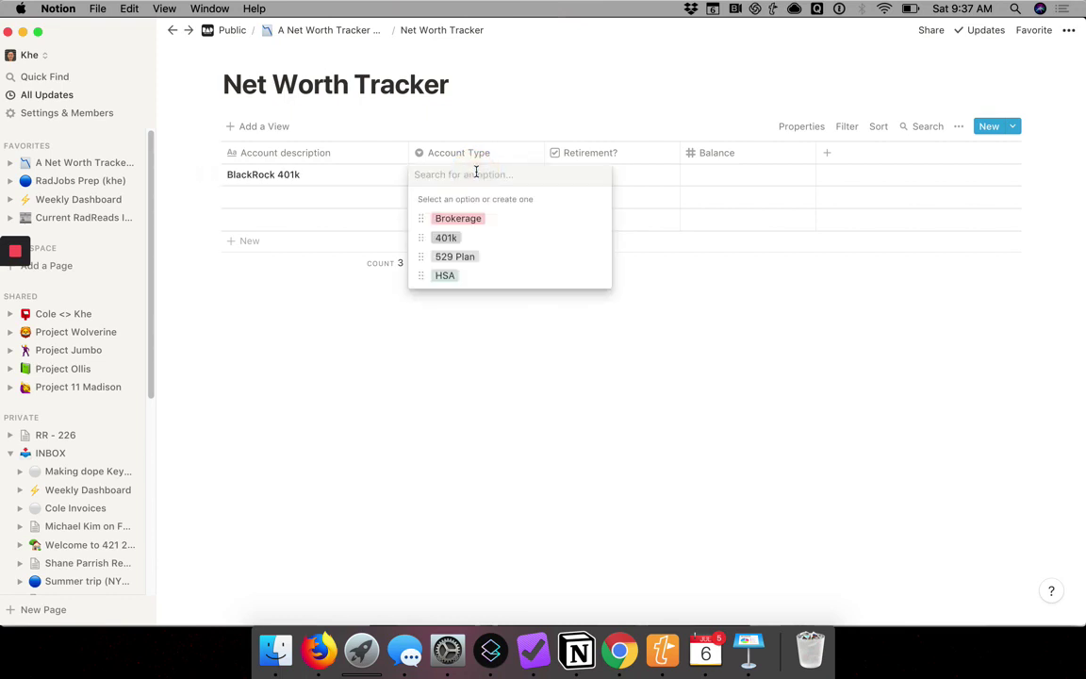
pyautogui.click(483, 238)
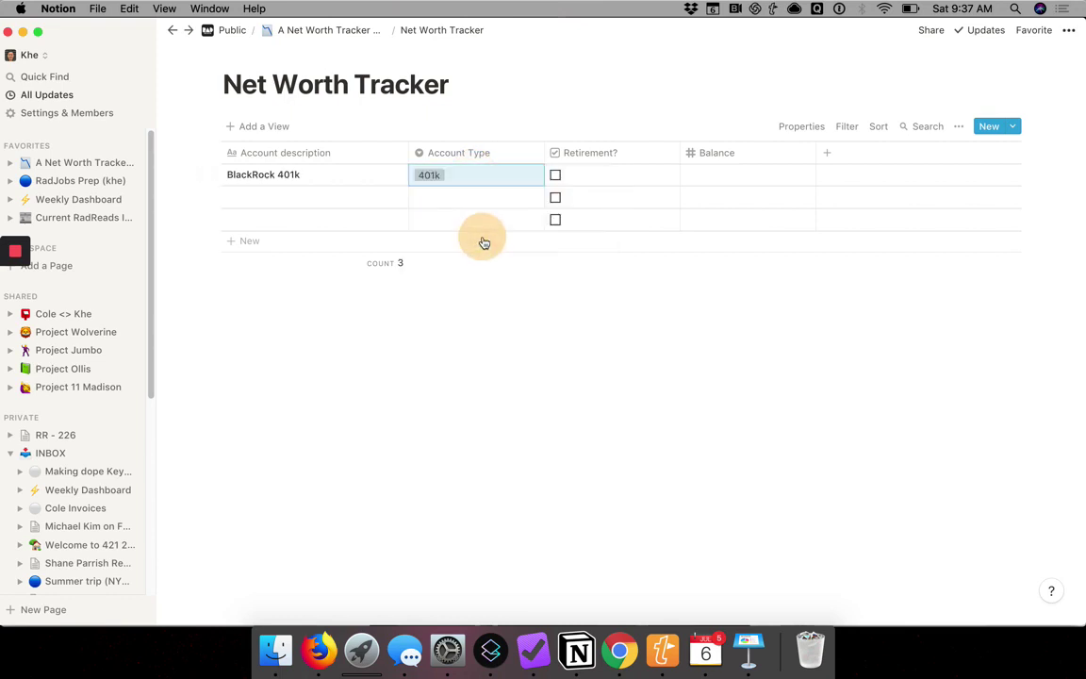
pyautogui.click(555, 176)
# Step: Give BlackRock 401k a 50,000 balance and enter 'Vanguard Taxable' in row two
pyautogui.click(740, 187)
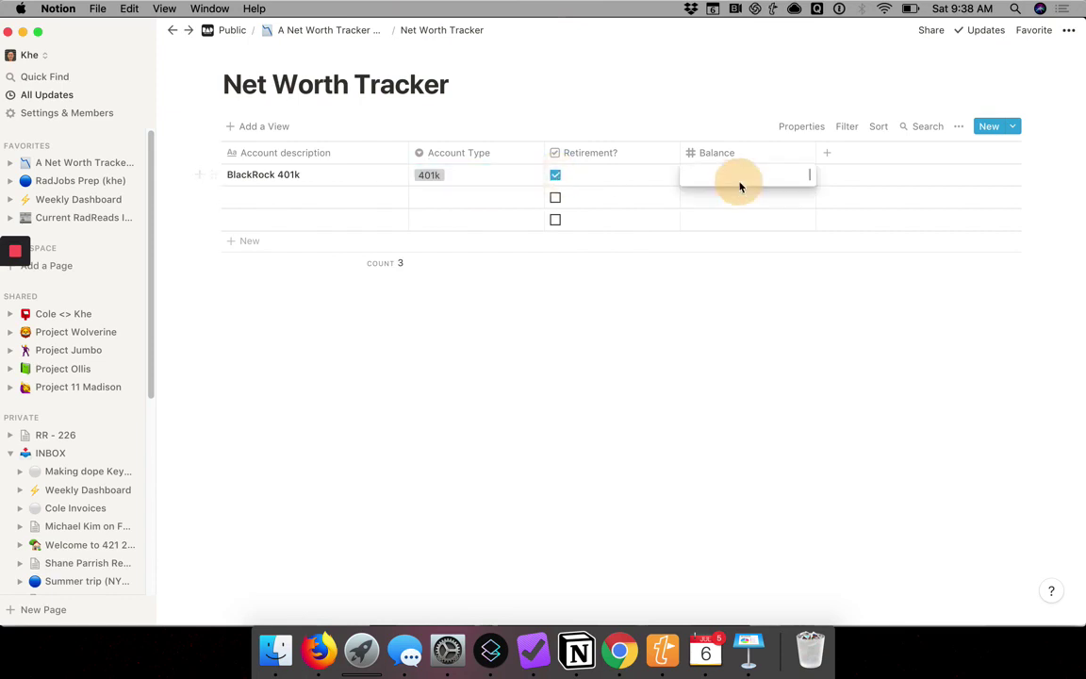
pyautogui.write('50,000')
pyautogui.press('Return')
pyautogui.press('Left')
pyautogui.press('Left')
pyautogui.press('Left')
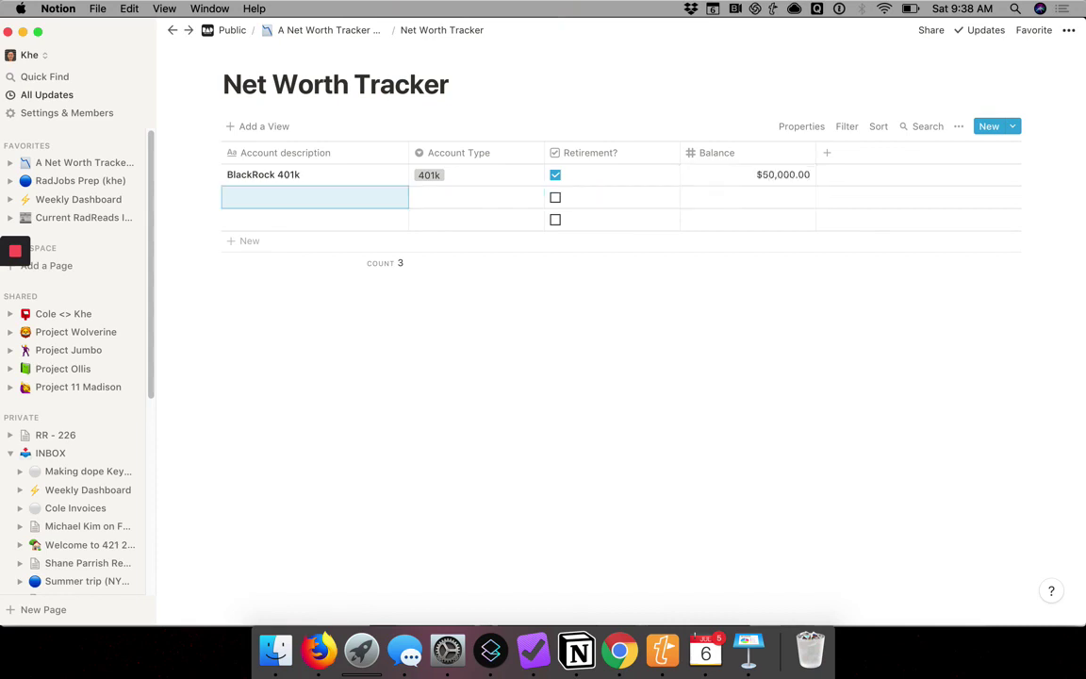
pyautogui.write('Vanguard ')
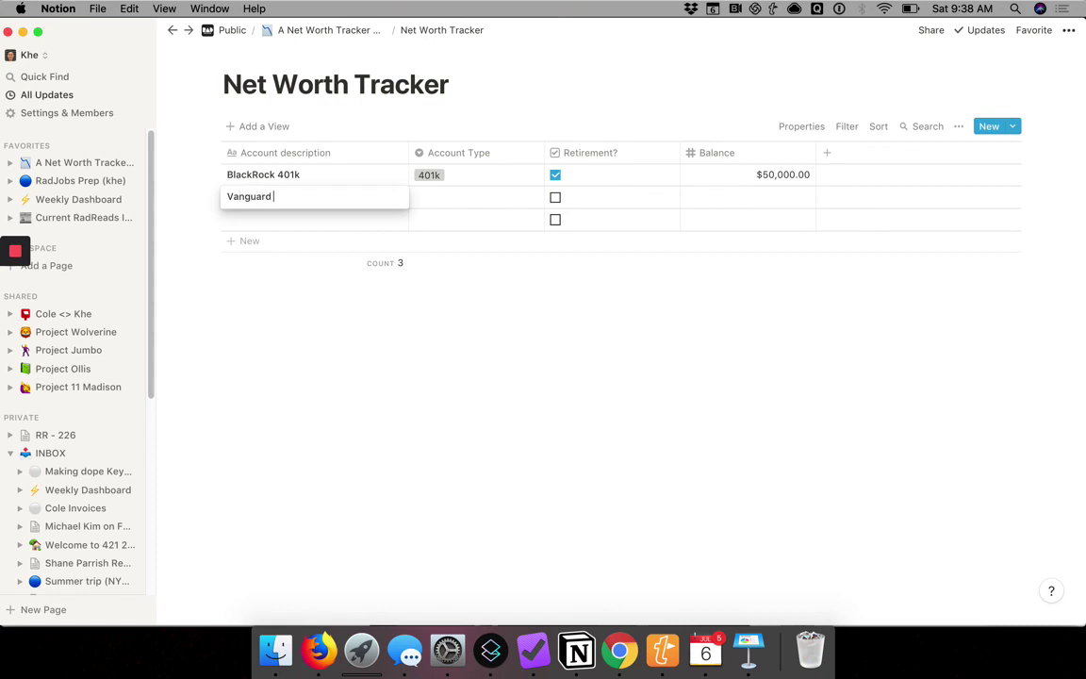
pyautogui.write('Taxable')
# Step: Set Vanguard Taxable's type to Brokerage and its balance to 30,000
pyautogui.press('Tab')
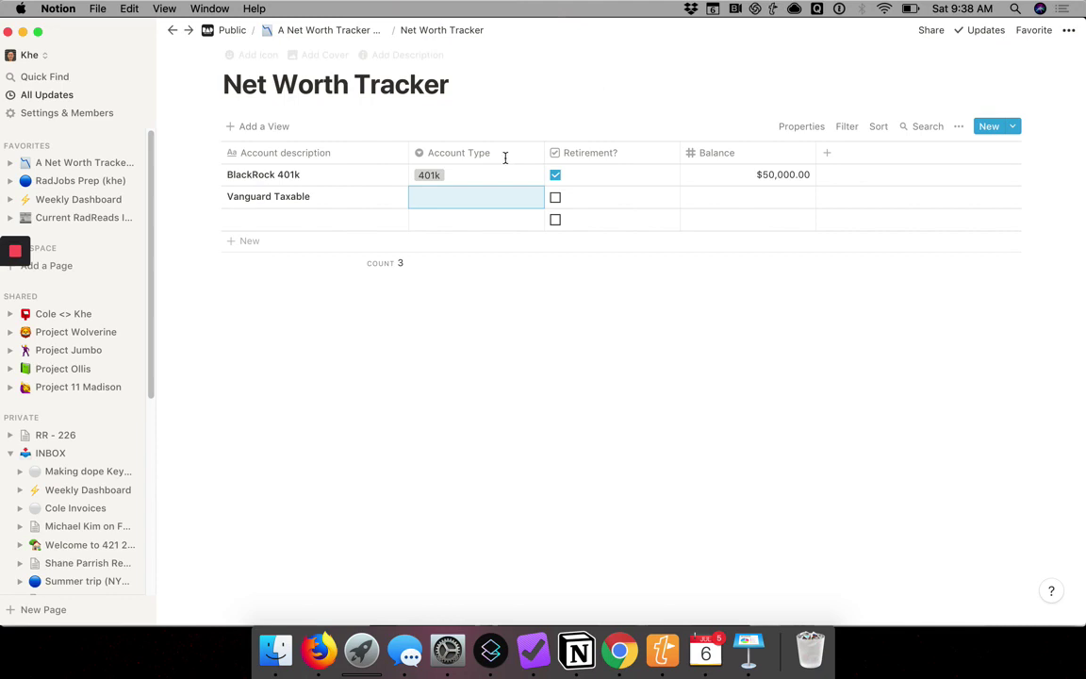
pyautogui.click(492, 202)
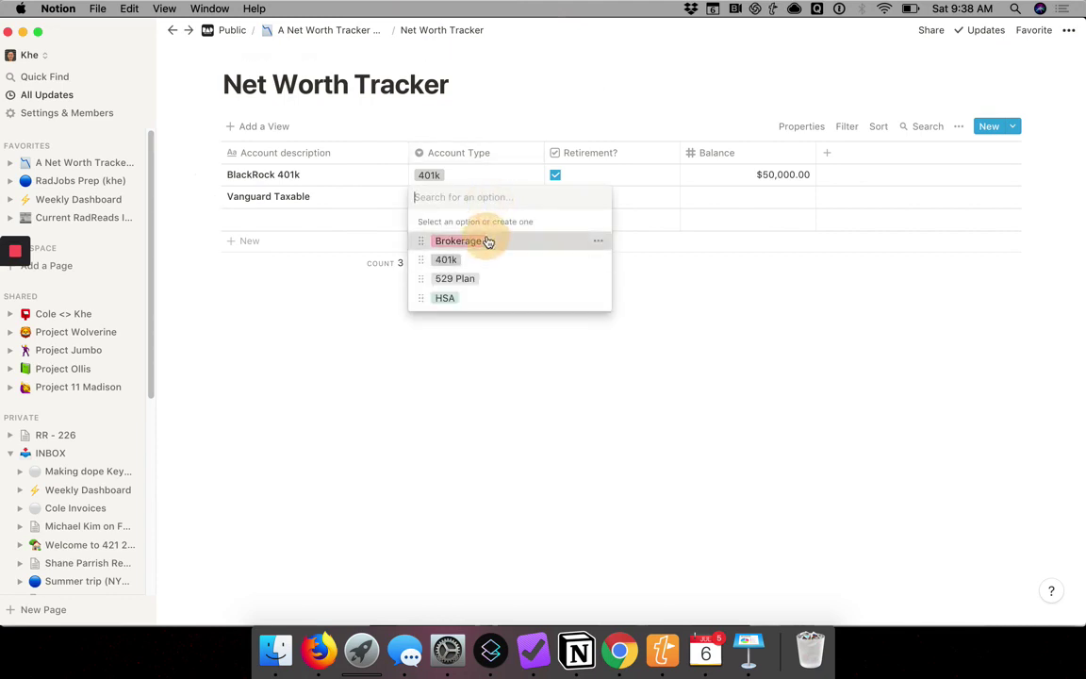
pyautogui.click(485, 241)
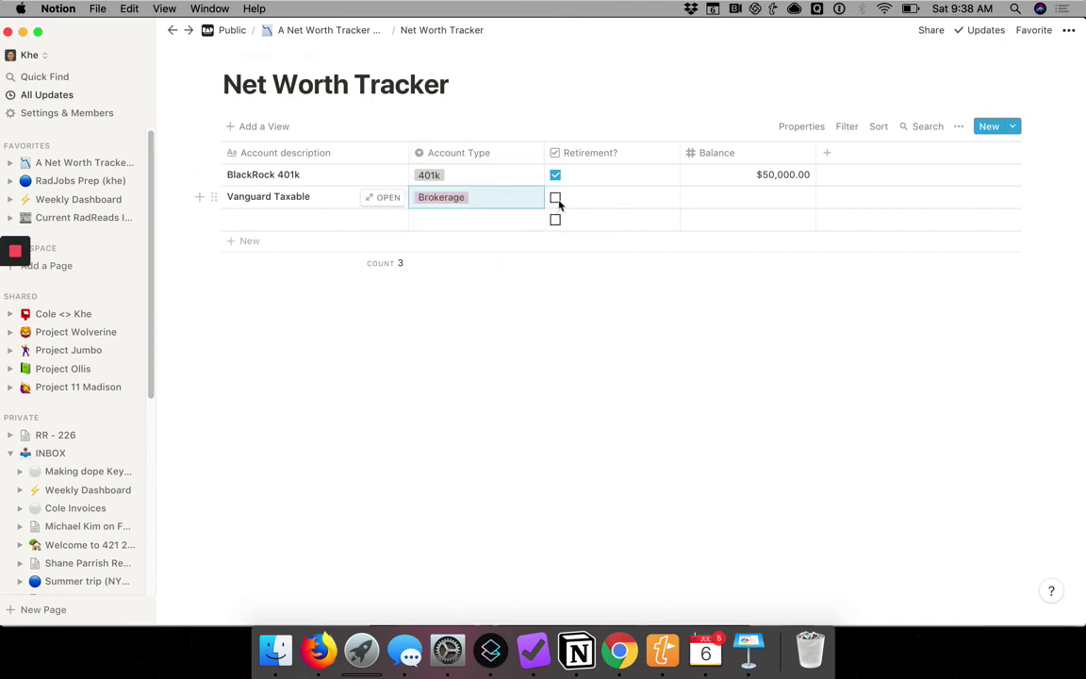
pyautogui.click(772, 204)
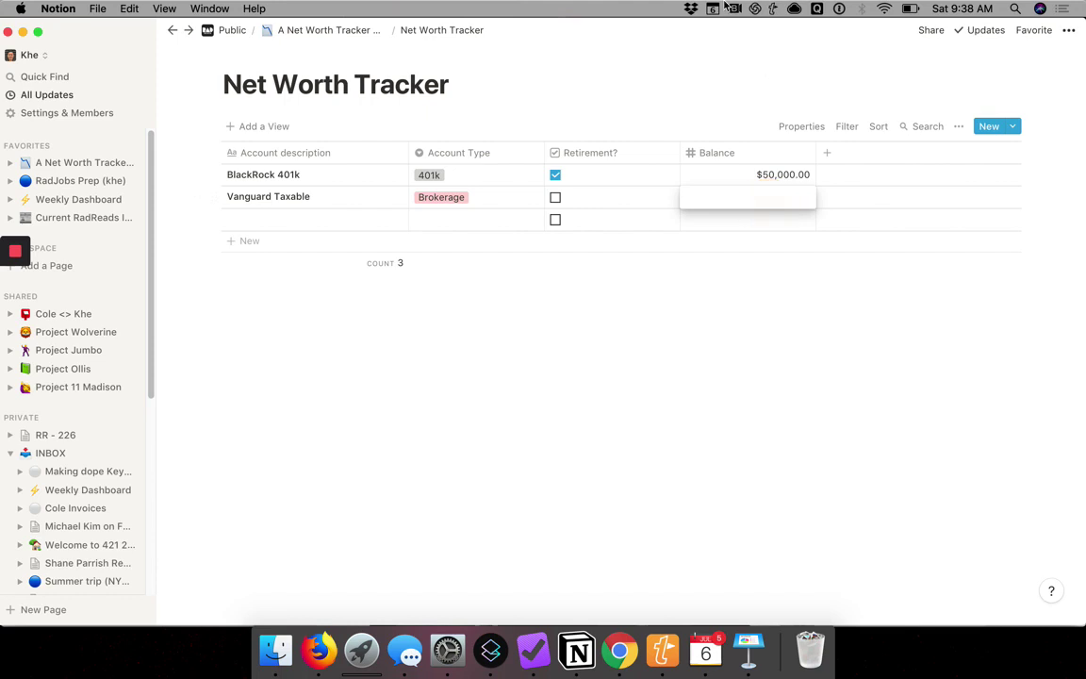
pyautogui.write('30,')
pyautogui.write('000')
pyautogui.press('Return')
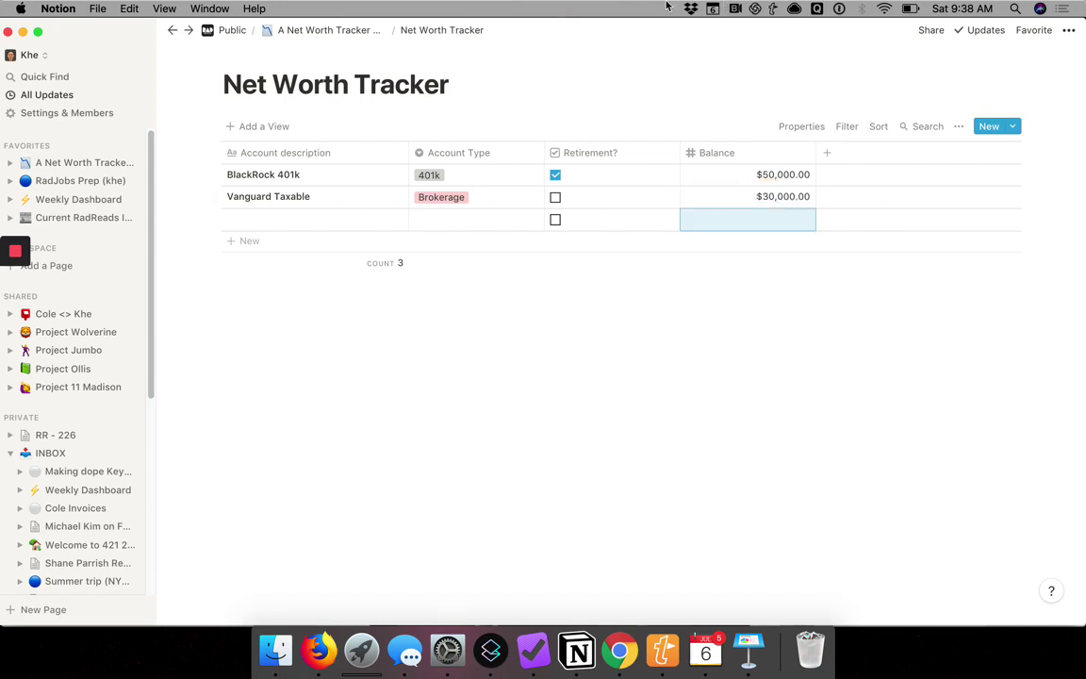